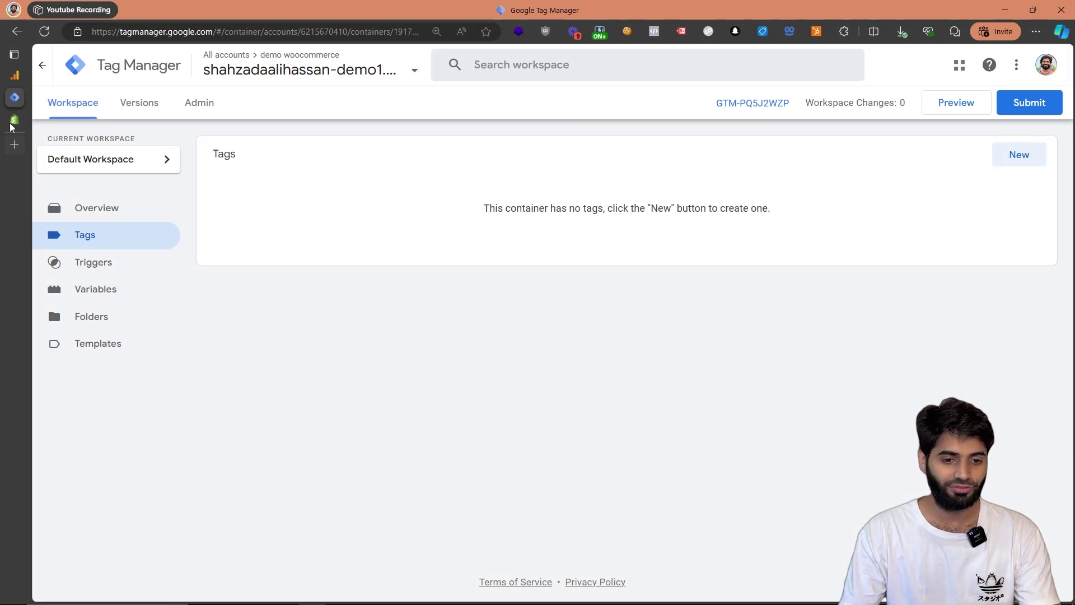
Add a custom pixel named 'Purchase Datalayer' under Settings > Customer events
left_click(14, 120)
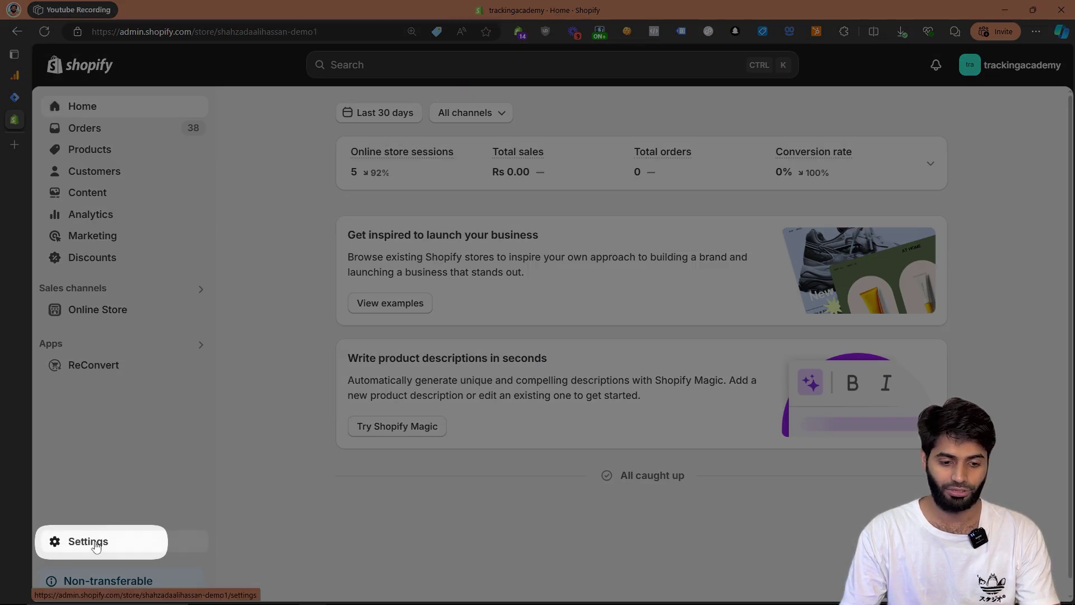
left_click(95, 542)
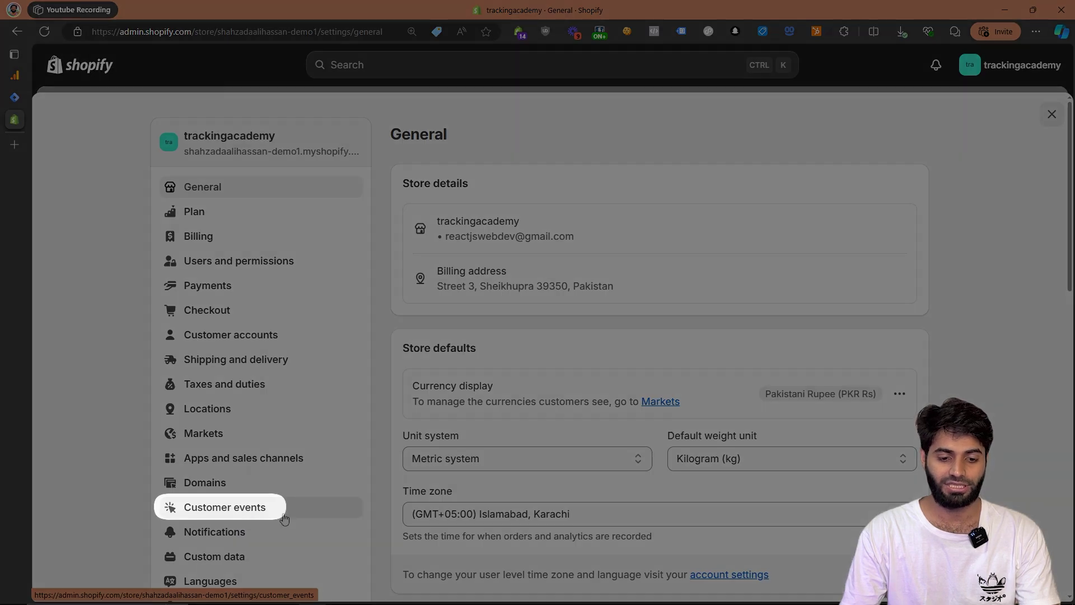
left_click(268, 507)
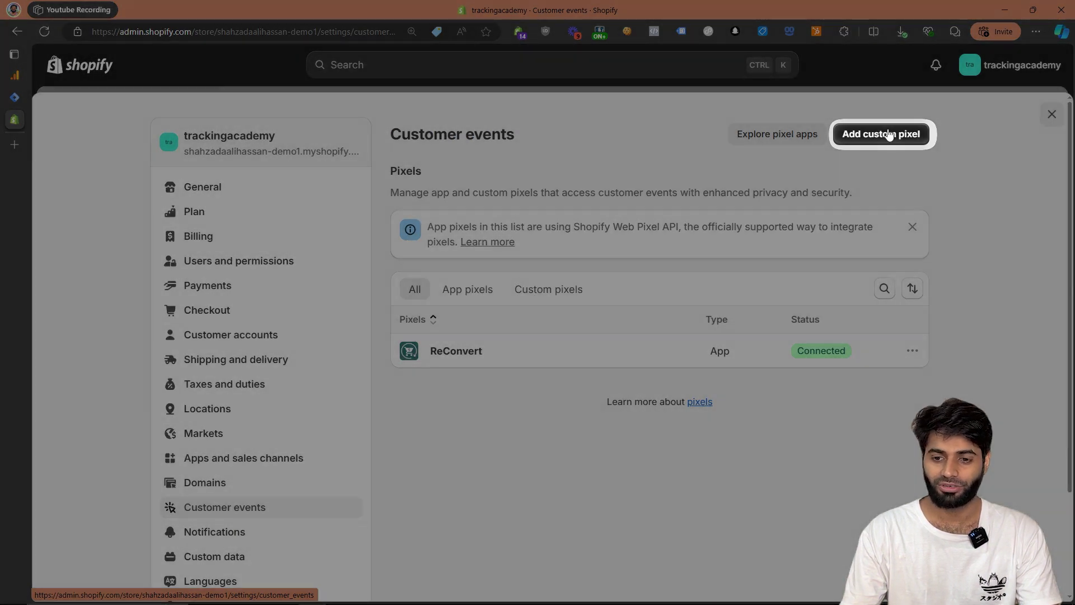
left_click(891, 132)
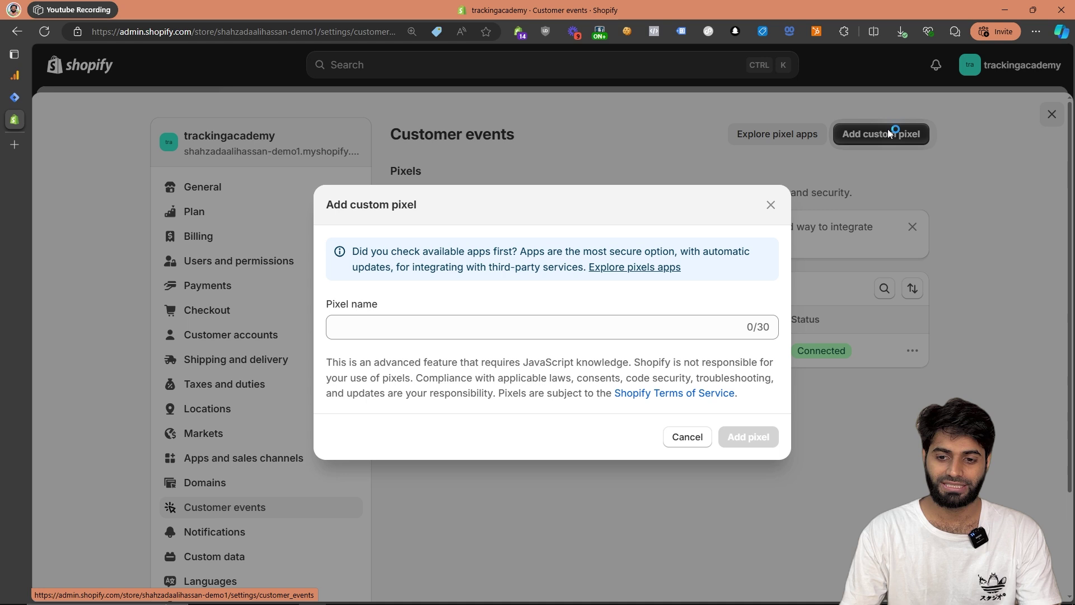
left_click(573, 326)
type("Purchas")
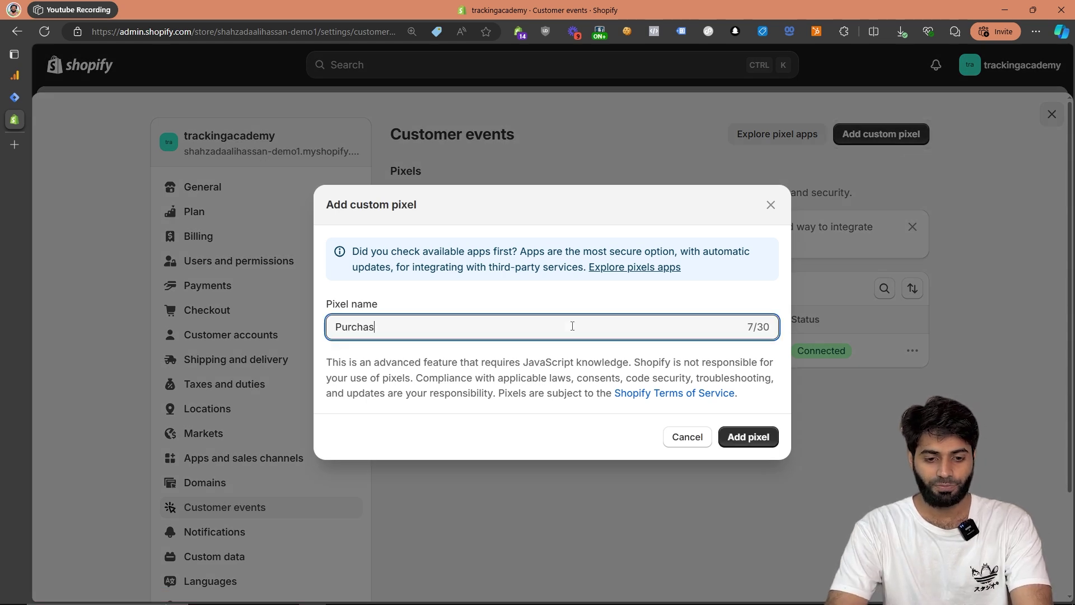
type("e Datalyae")
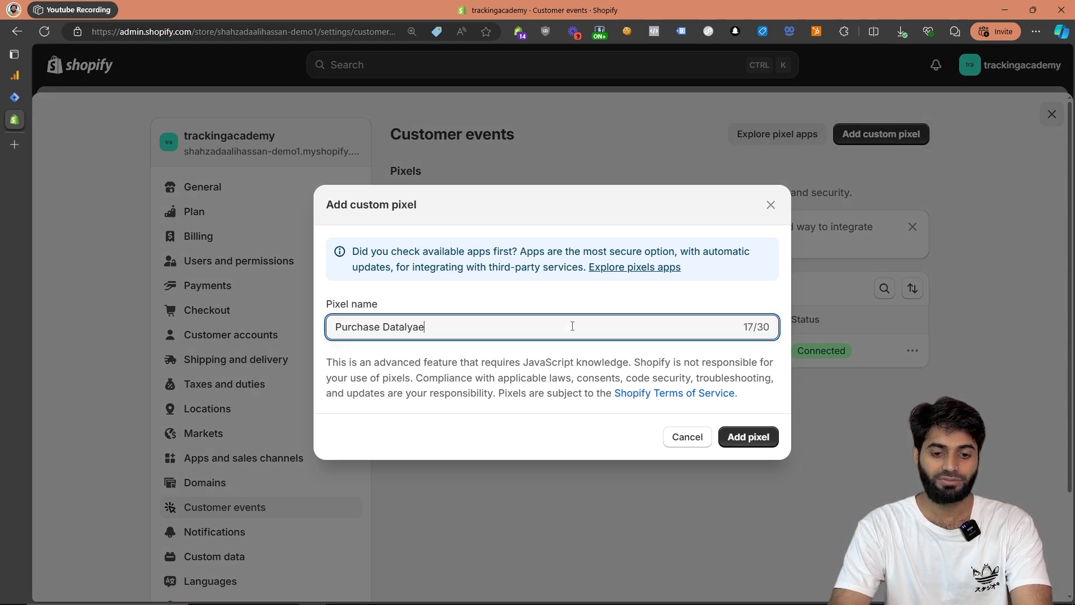
type("r")
key("BackSpace")
type("ayer")
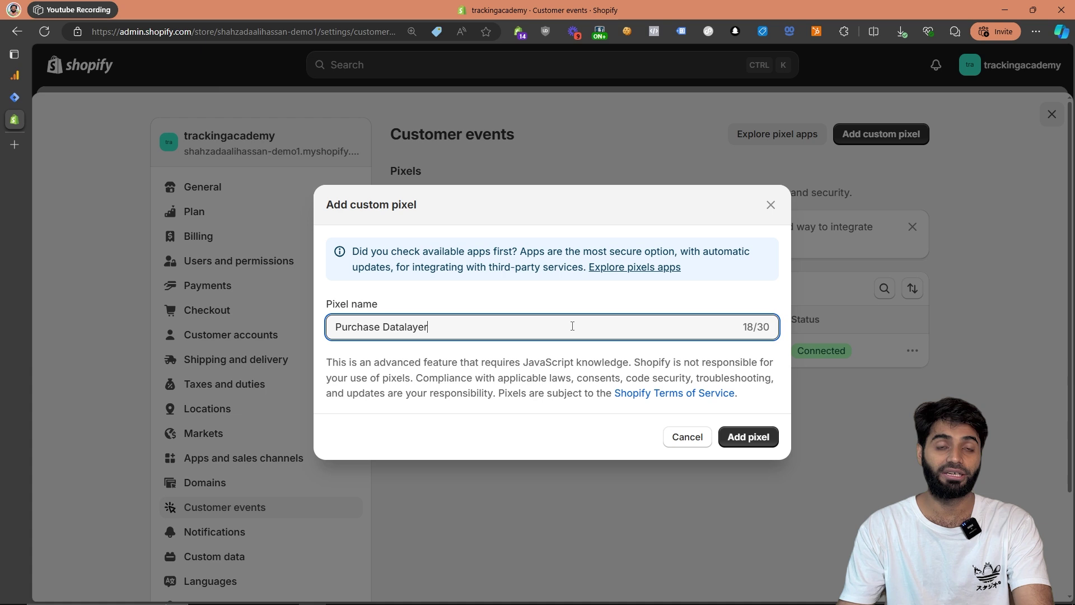
left_click(756, 446)
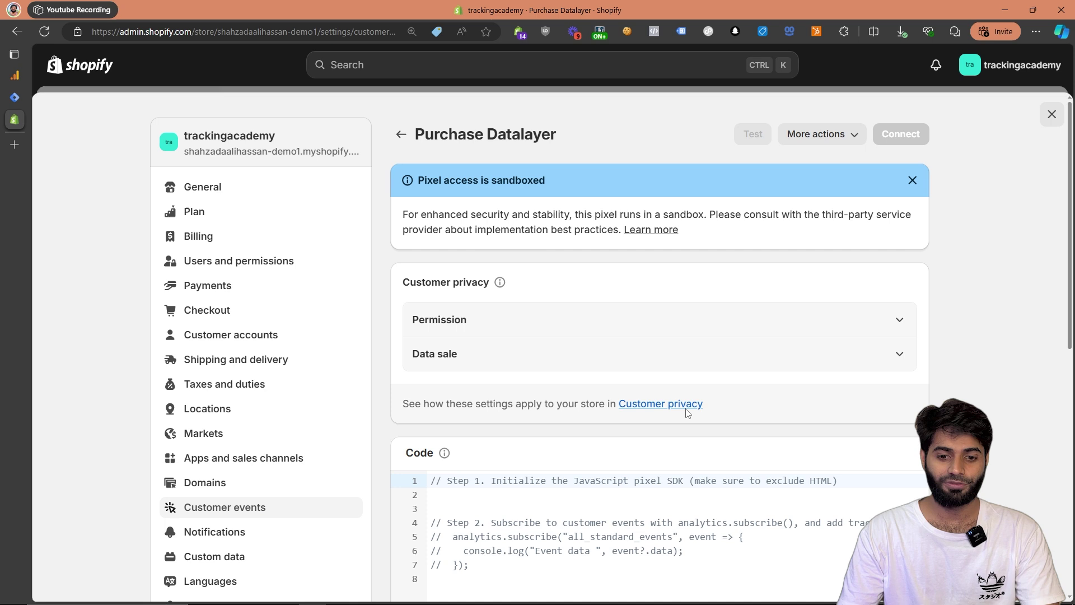
Set the pixel's permission to Not required and data sale to does not qualify
left_click(480, 318)
left_click(480, 470)
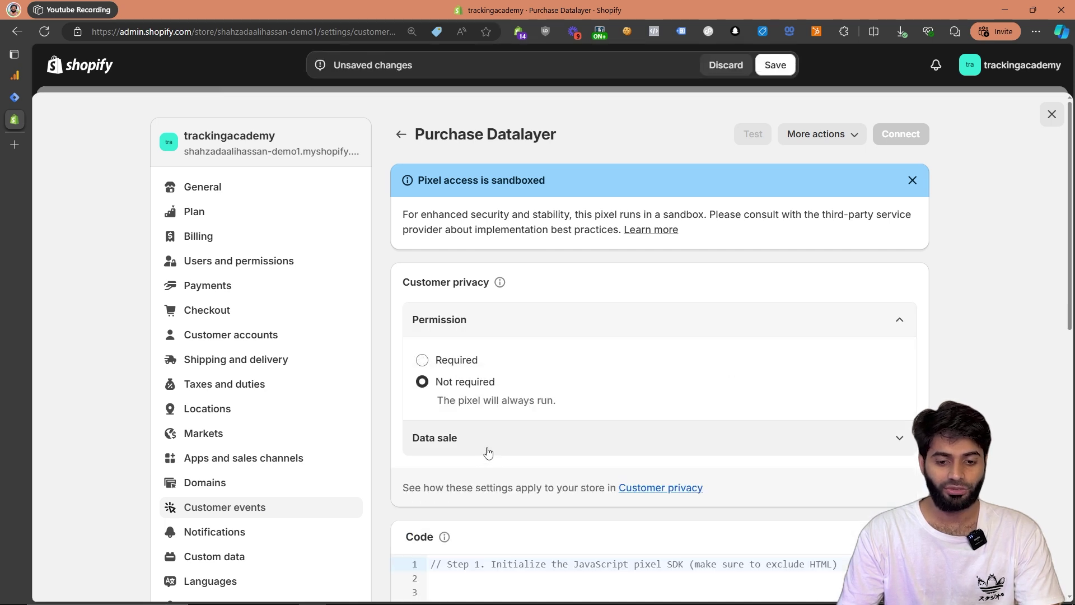
left_click(485, 447)
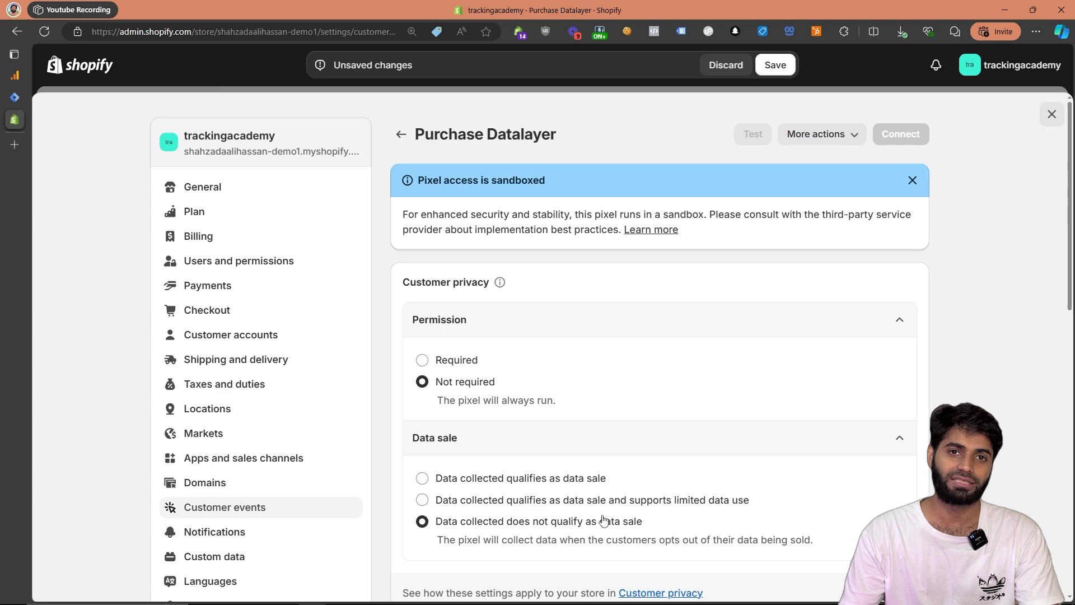
scroll(603, 521, "down", 7)
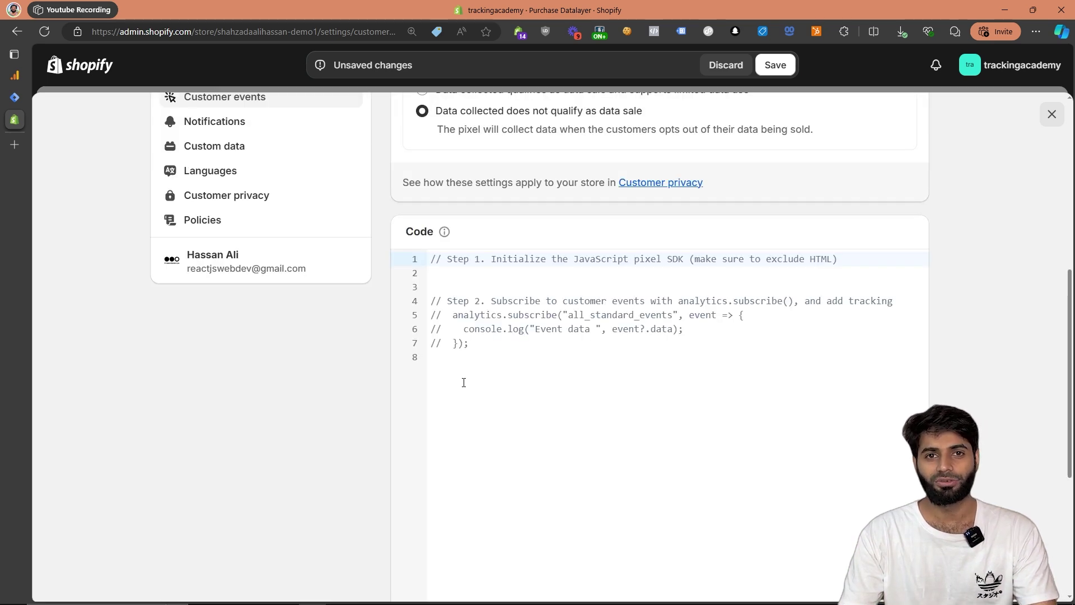
Replace the pixel code with the purchase dataLayer script and select the GTM-XXXXX placeholder
key("ctrl+a")
key("ctrl+v")
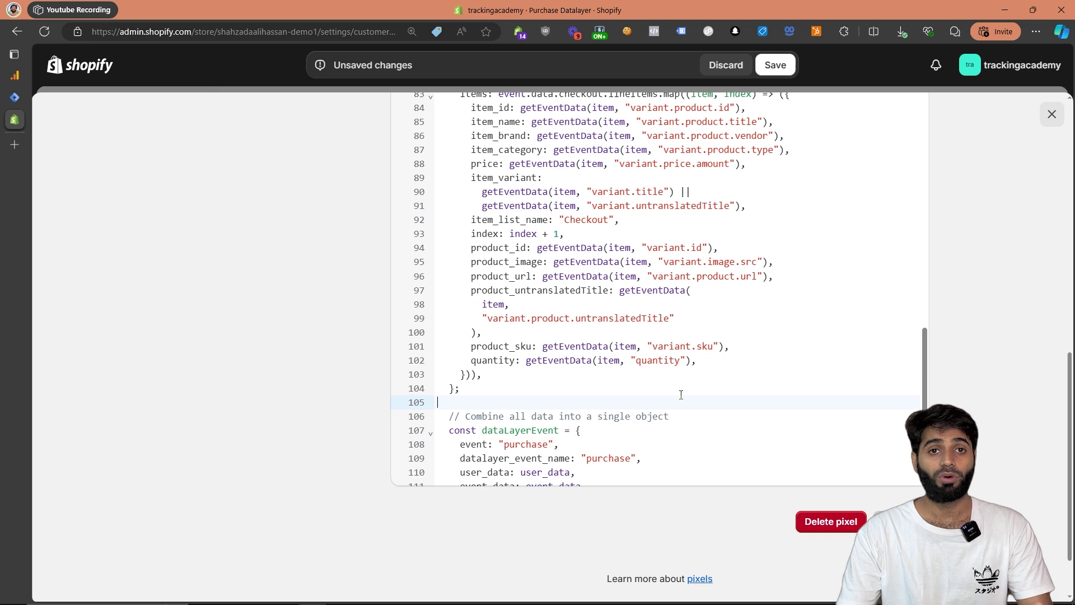
scroll(678, 395, "up", 5)
scroll(673, 402, "up", 15)
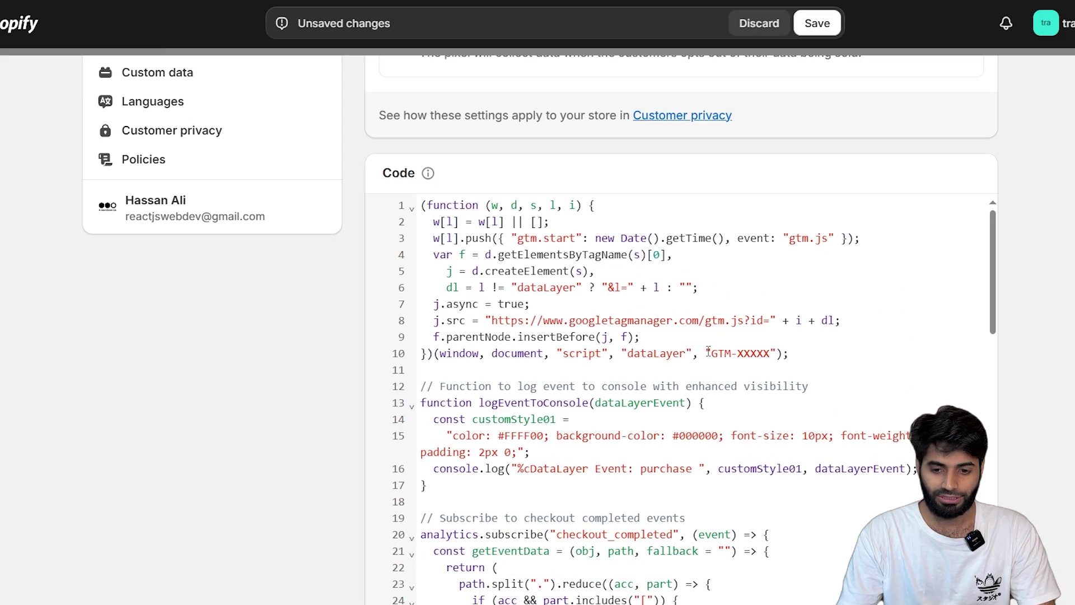
left_click_drag(682, 346, 729, 344)
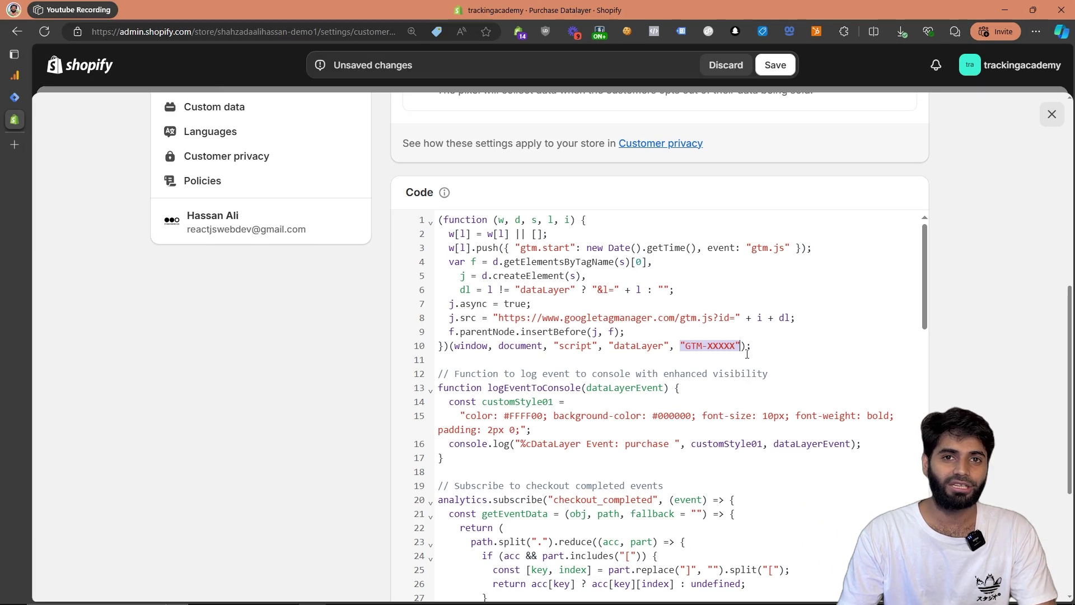
Copy container ID PQ5J2WZP from Tag Manager's install code dialog
left_click(14, 97)
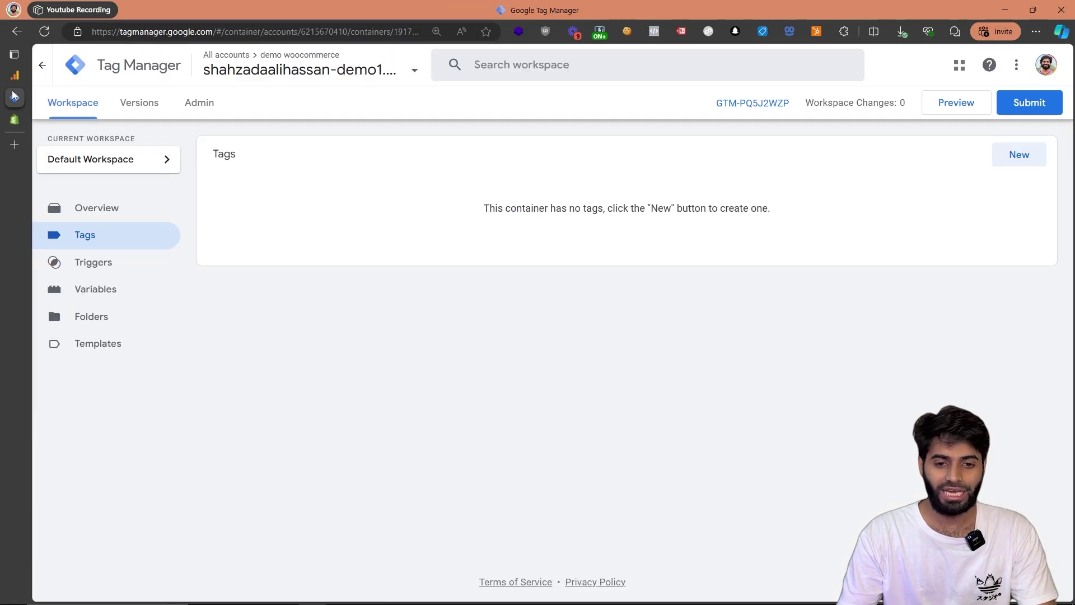
left_click(771, 107)
double_click(570, 267)
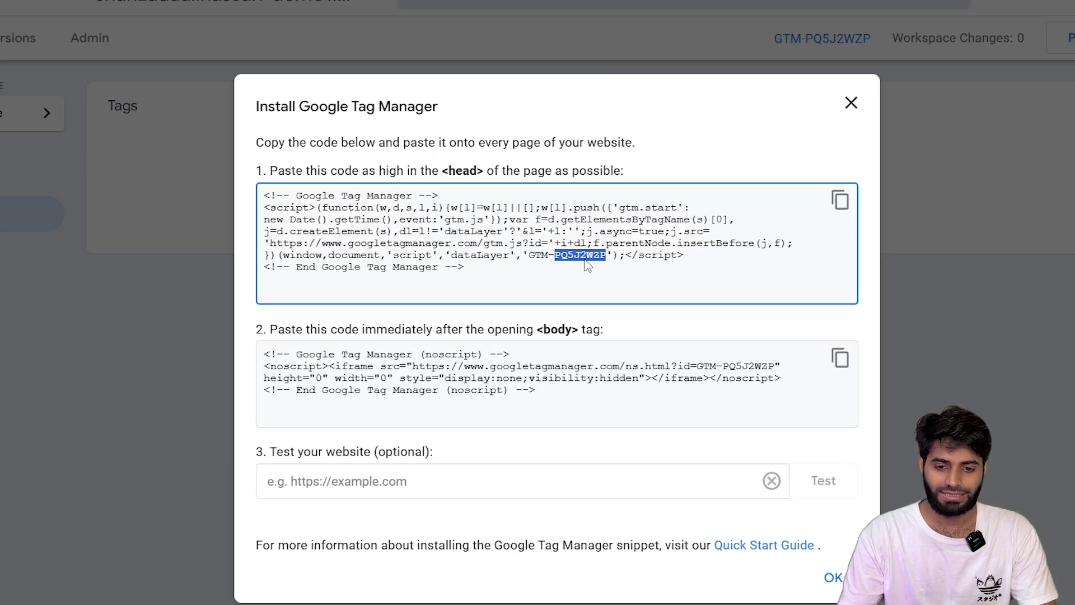
right_click(585, 266)
left_click(644, 268)
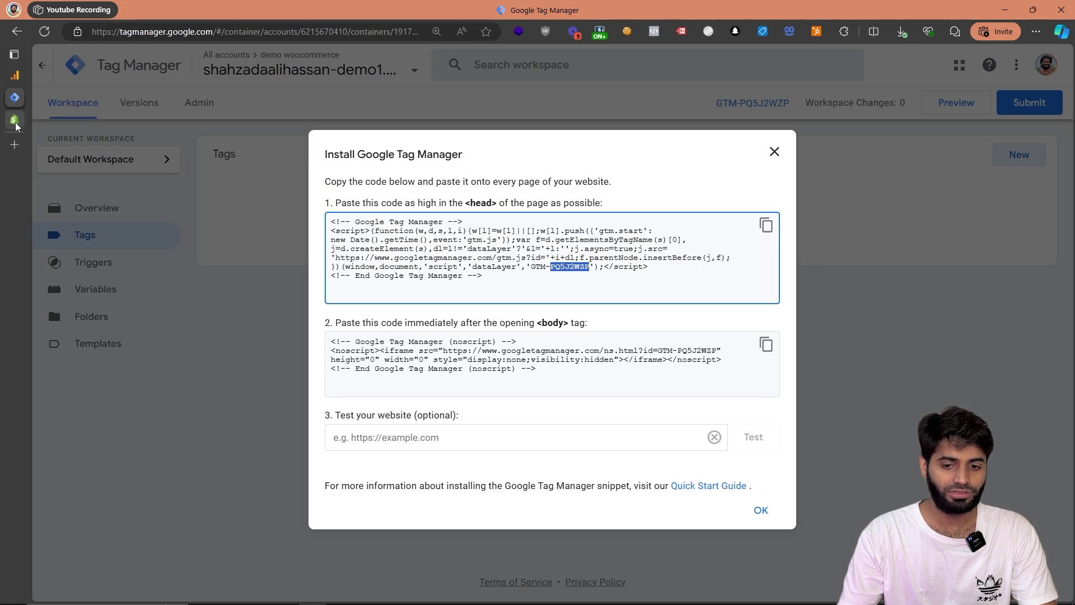
left_click(14, 119)
Replace the placeholder with GTM-PQ5J2WZP, save the Purchase Datalayer pixel, and connect it
right_click(729, 346)
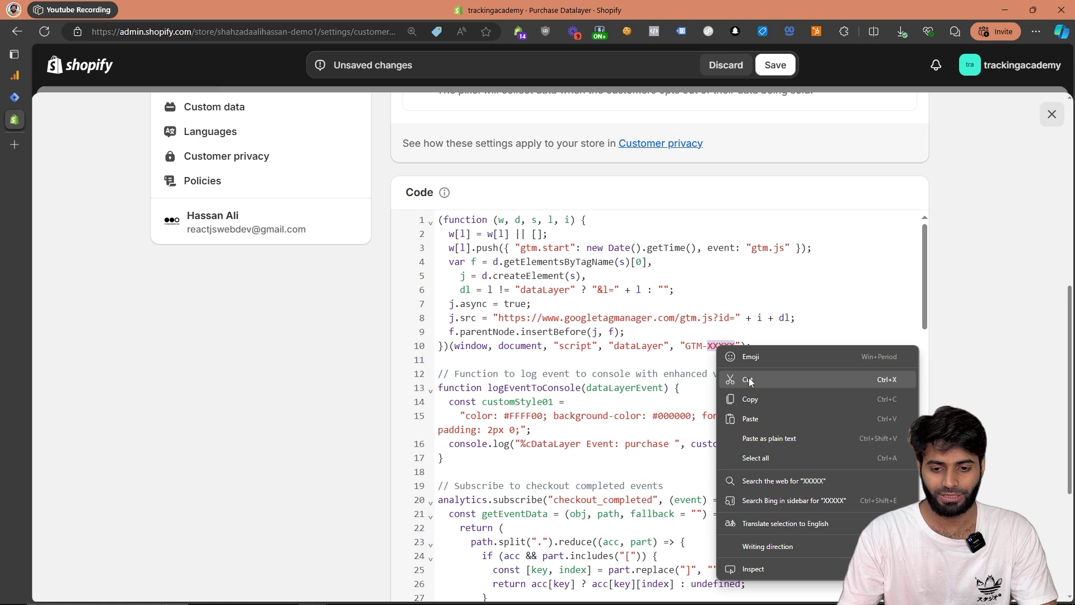
left_click(762, 417)
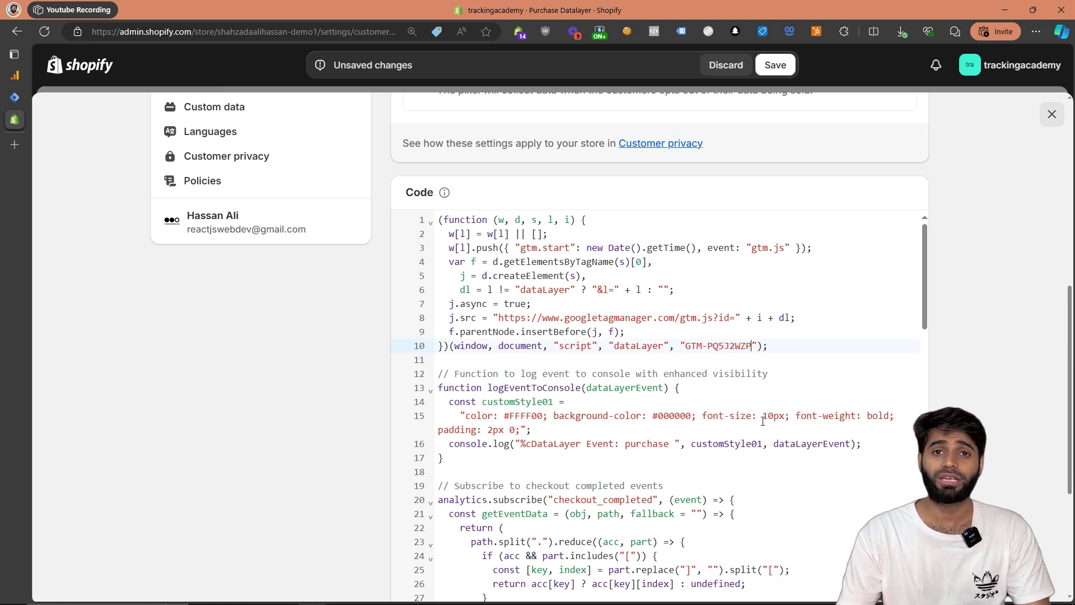
left_click(775, 65)
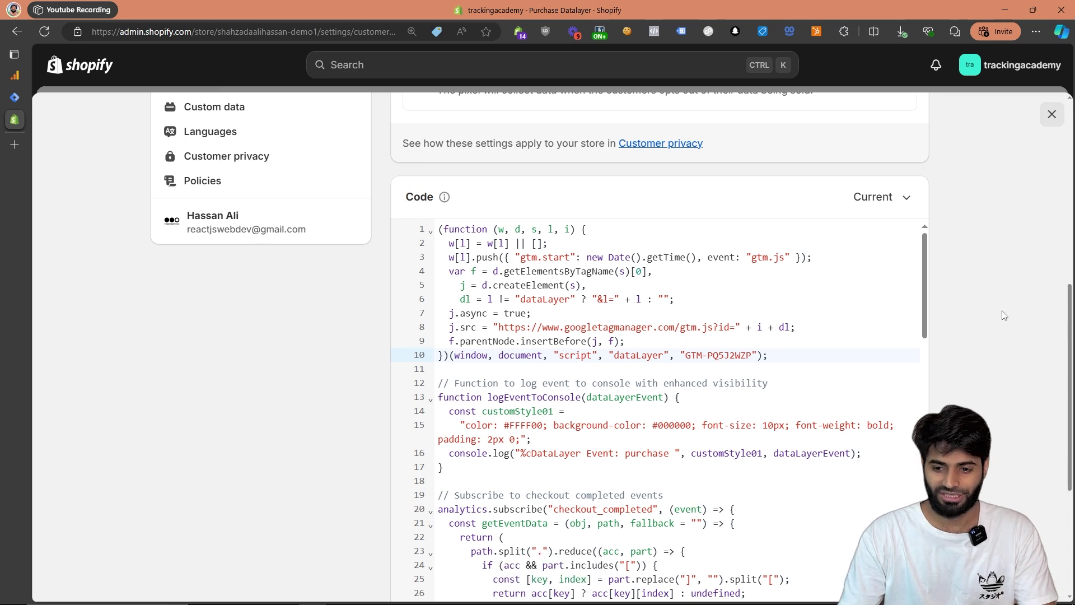
scroll(1004, 315, "up", 8)
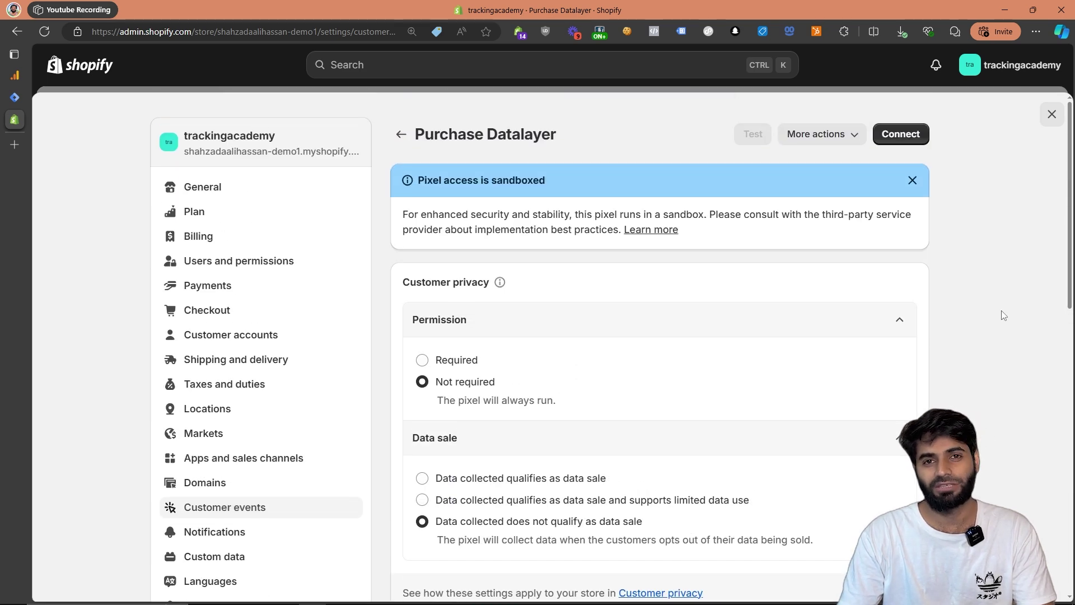
left_click(916, 140)
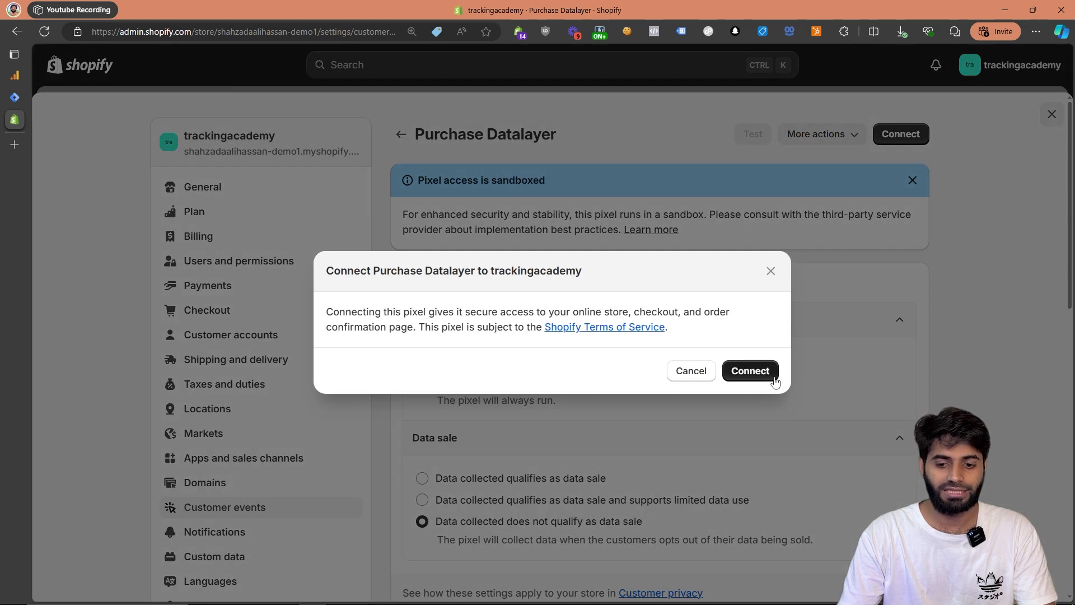
left_click(773, 379)
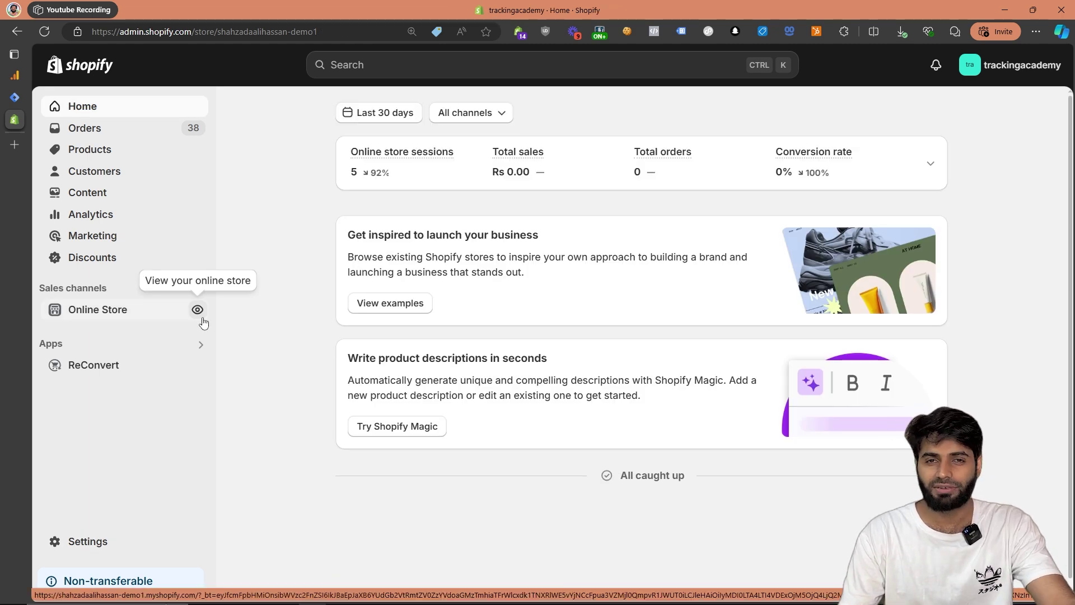
Open the storefront checkout and enter a test email, first name and last name
left_click(202, 318)
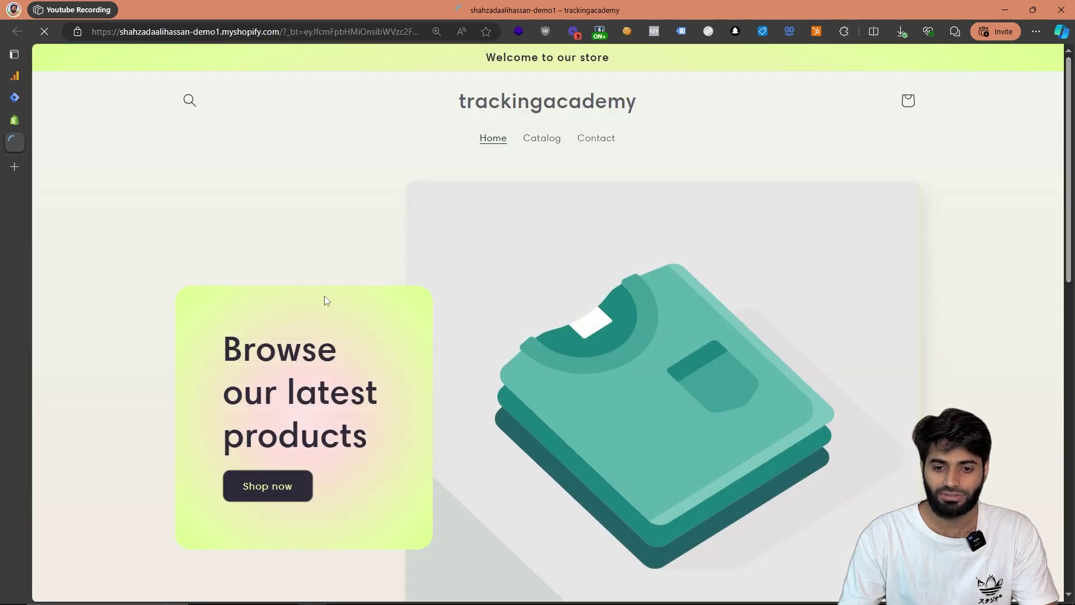
scroll(426, 258, "down", 10)
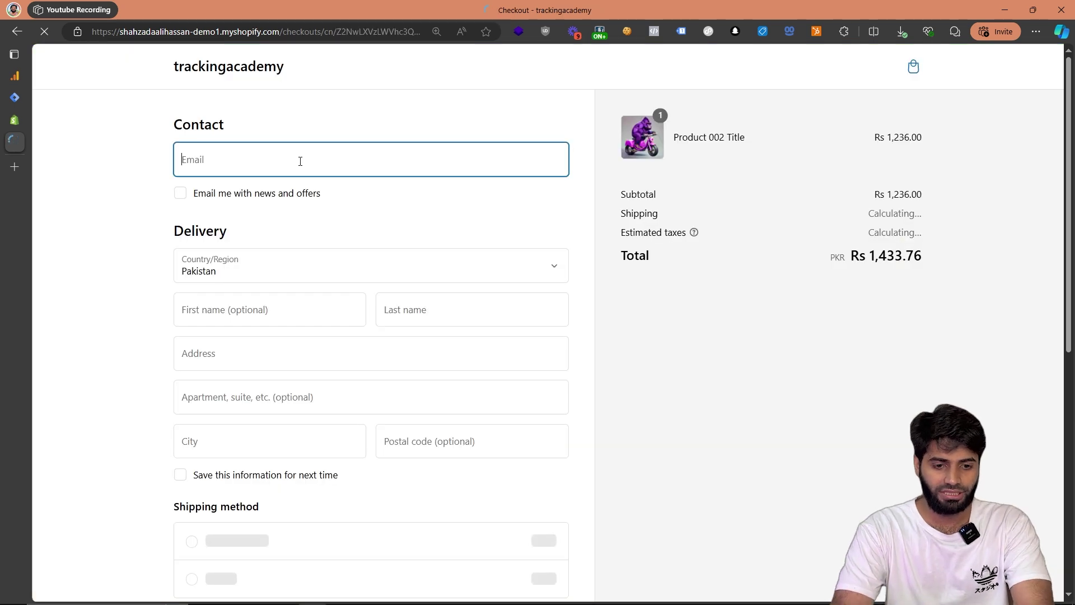
type("test@tester.com")
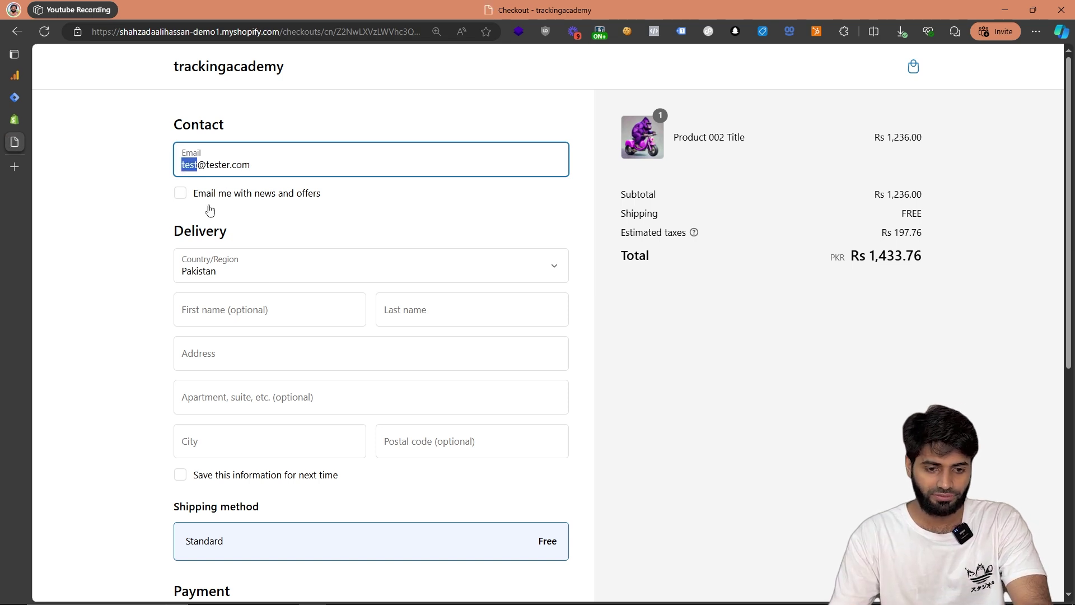
left_click(242, 313)
key("ctrl+v")
left_click(461, 322)
key("ctrl+v")
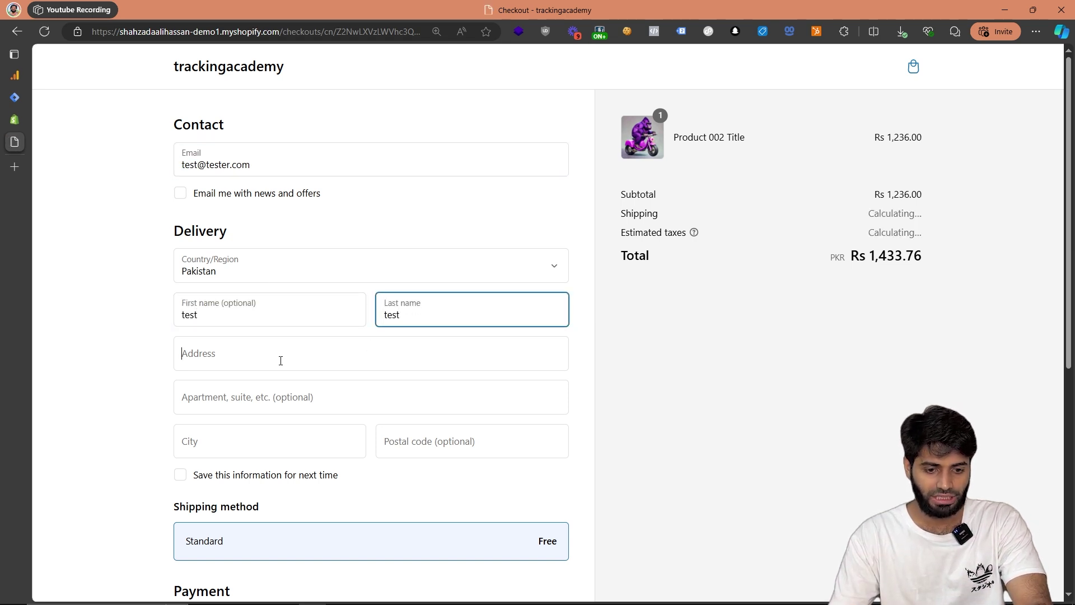
Fill in test street address, apartment line, city and postal code
left_click(281, 361)
key("ctrl+v")
left_click(276, 396)
key("ctrl+v")
left_click(264, 439)
key("ctrl+v")
left_click(436, 451)
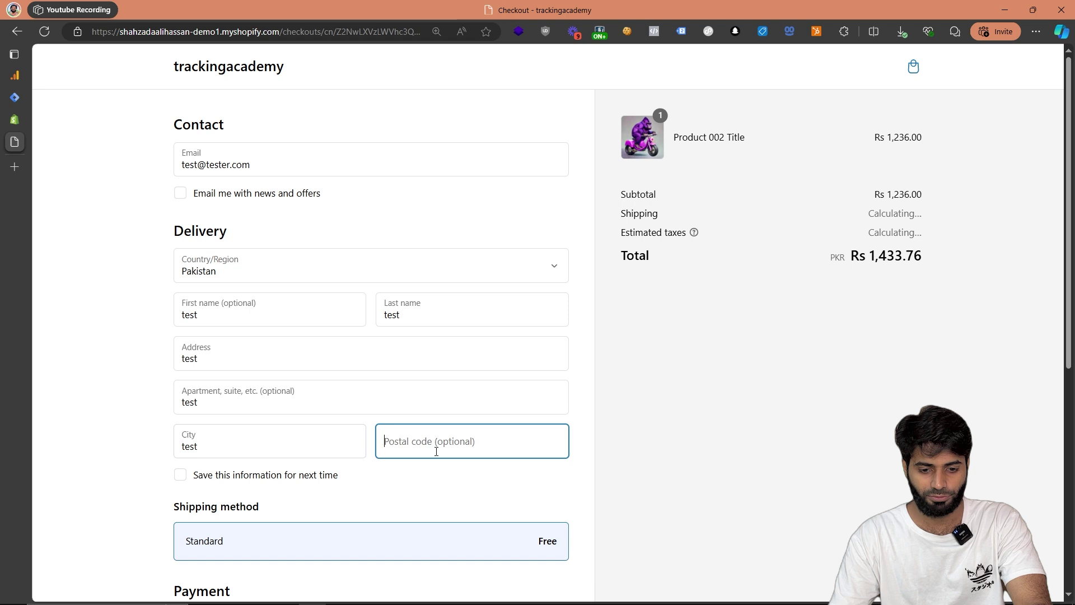
key("ctrl+v")
Enter test card number, expiry and security code, then pay for the order
scroll(447, 382, "down", 5)
left_click(310, 365)
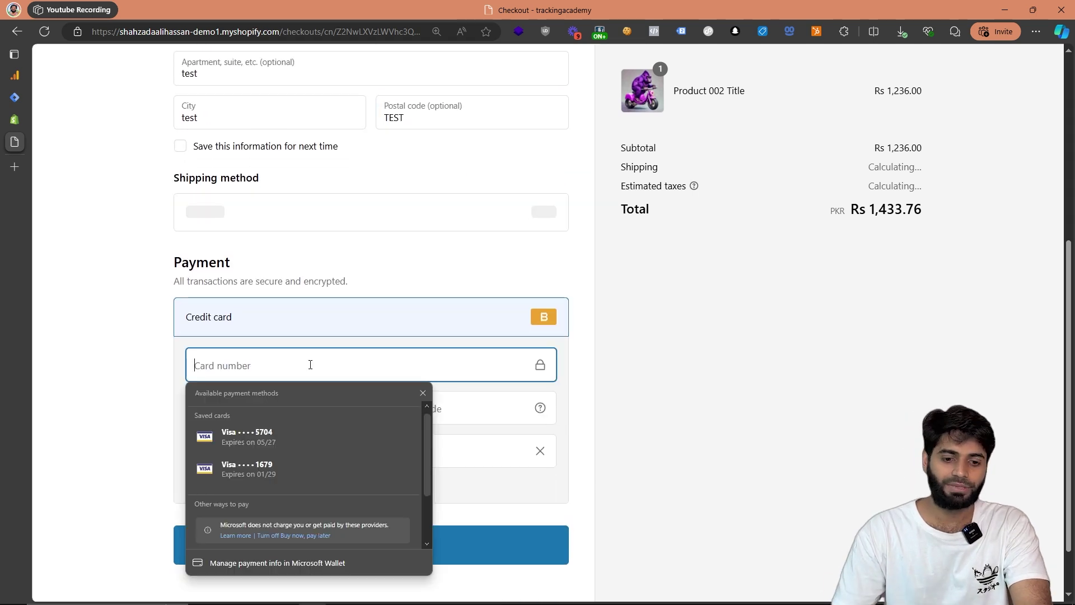
type("1")
left_click(709, 323)
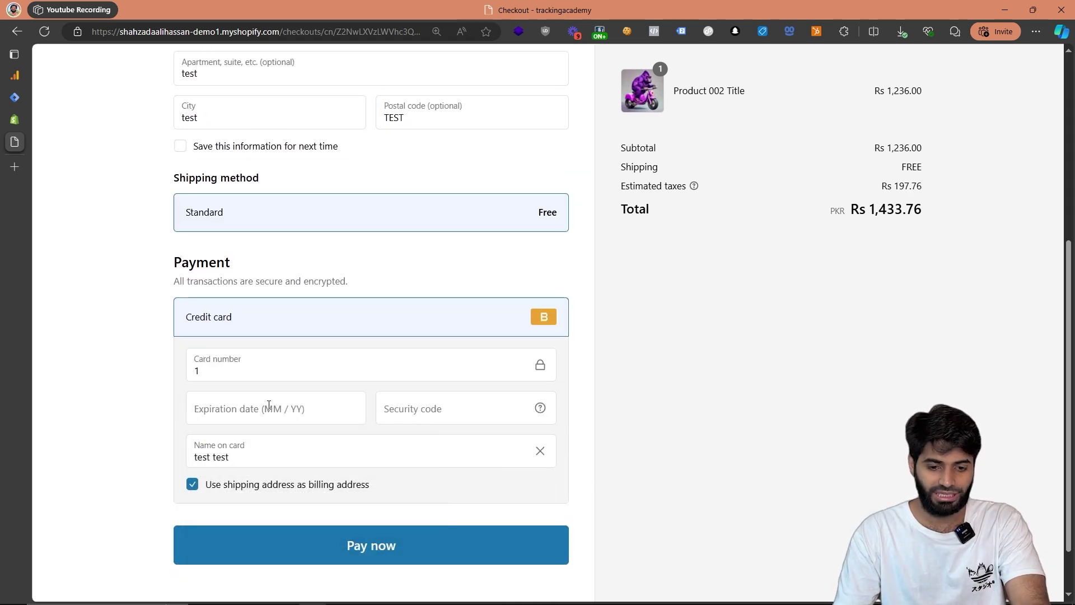
left_click(269, 405)
type("123")
left_click(445, 412)
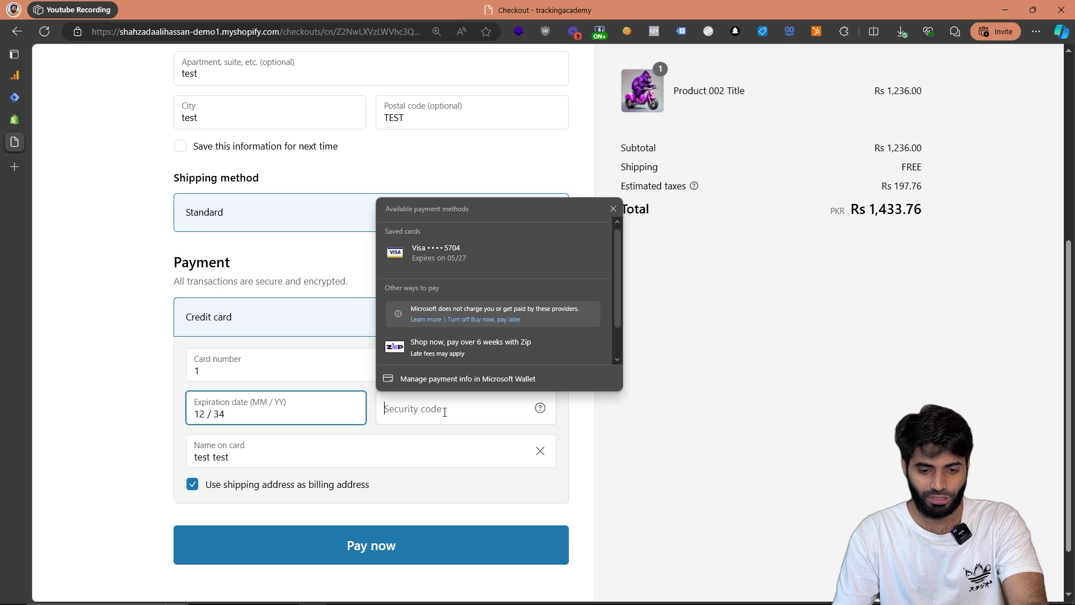
type("123")
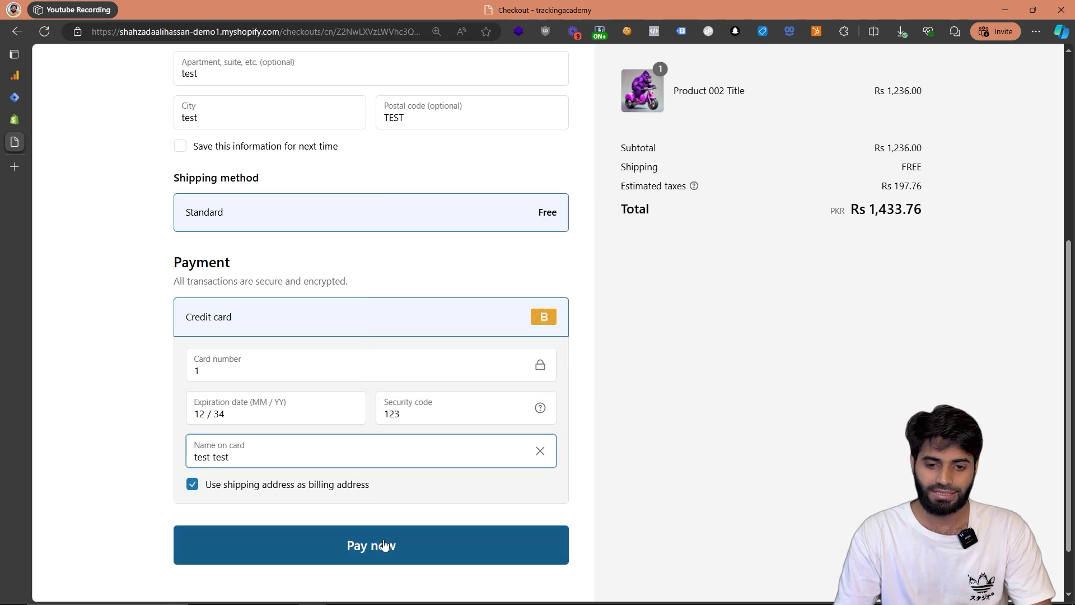
left_click(376, 546)
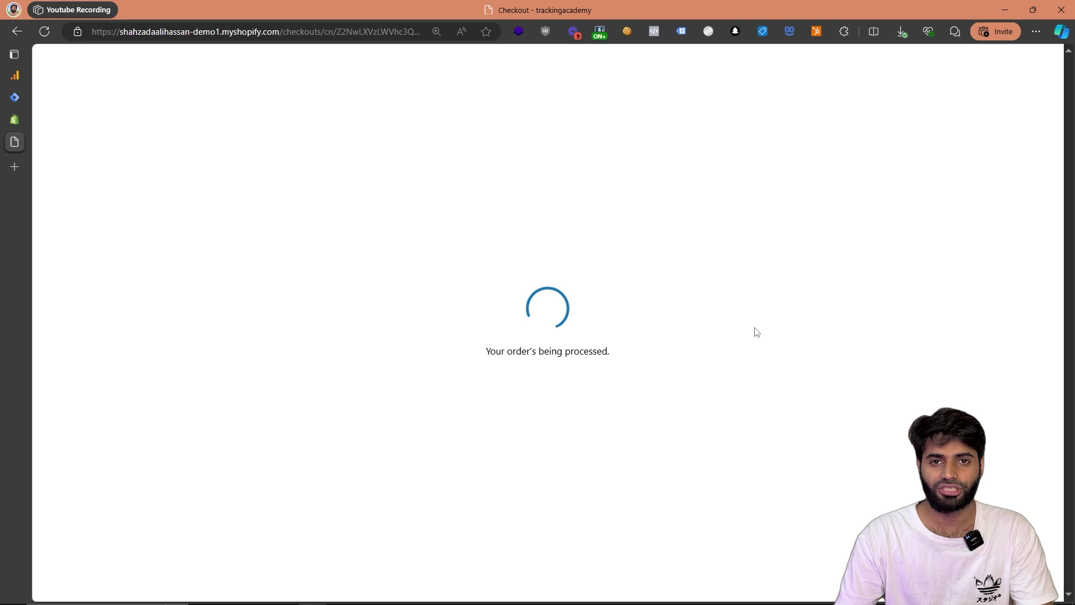
right_click(588, 198)
In the Console, expand the purchase event's ecommerce, items and item 0 details
left_click(676, 514)
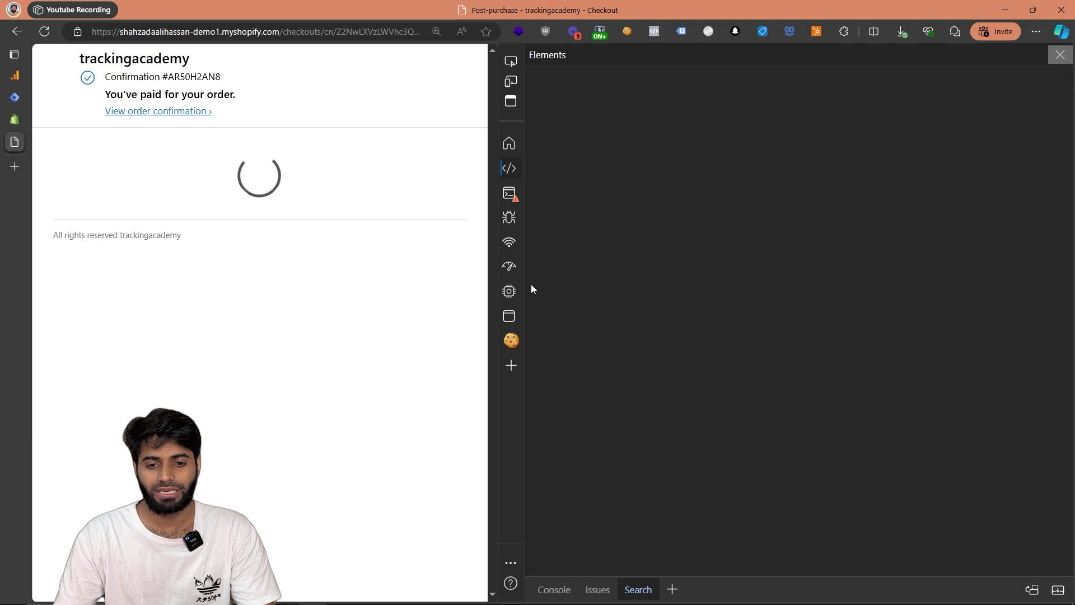
left_click(510, 194)
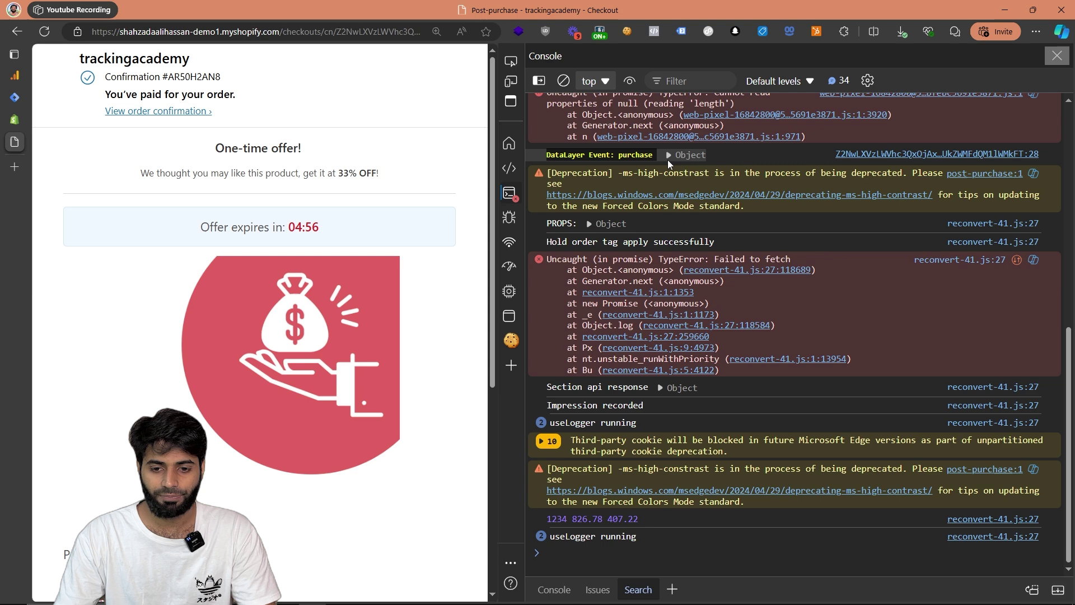
left_click(668, 160)
left_click(562, 191)
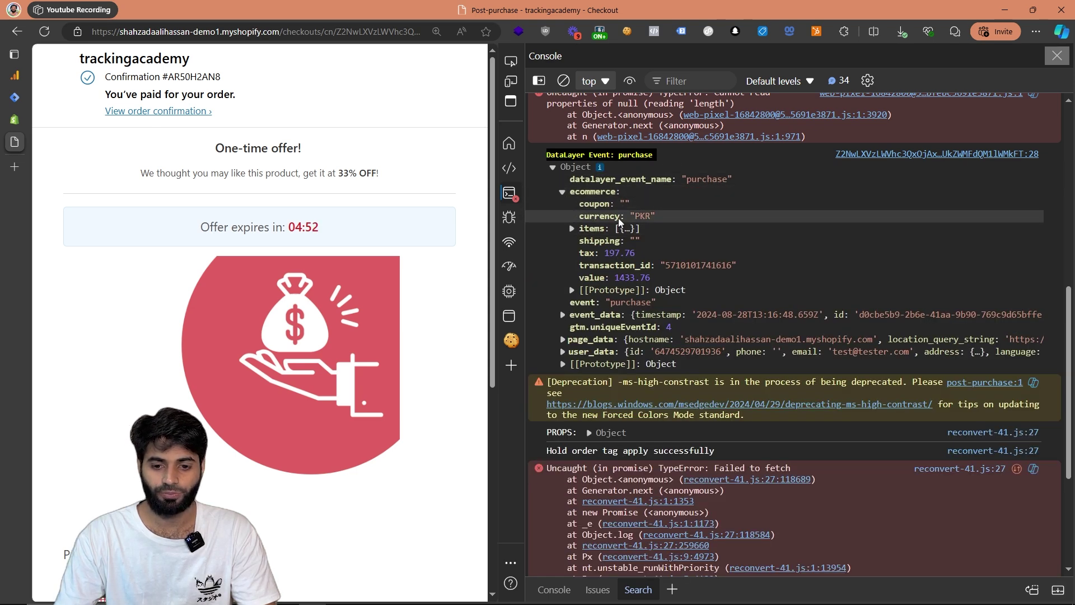
left_click(572, 229)
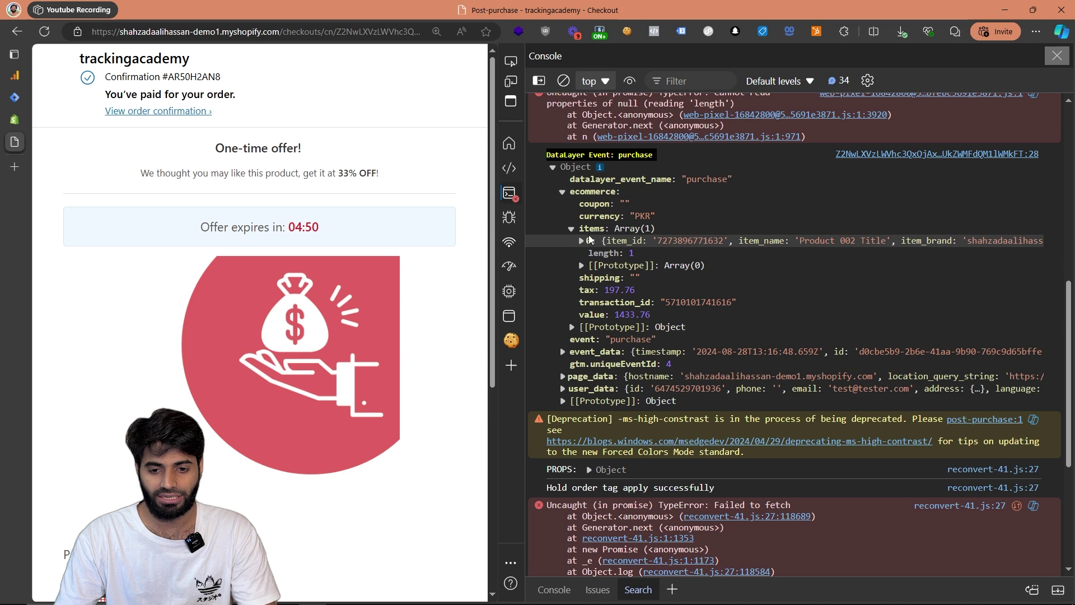
left_click(582, 240)
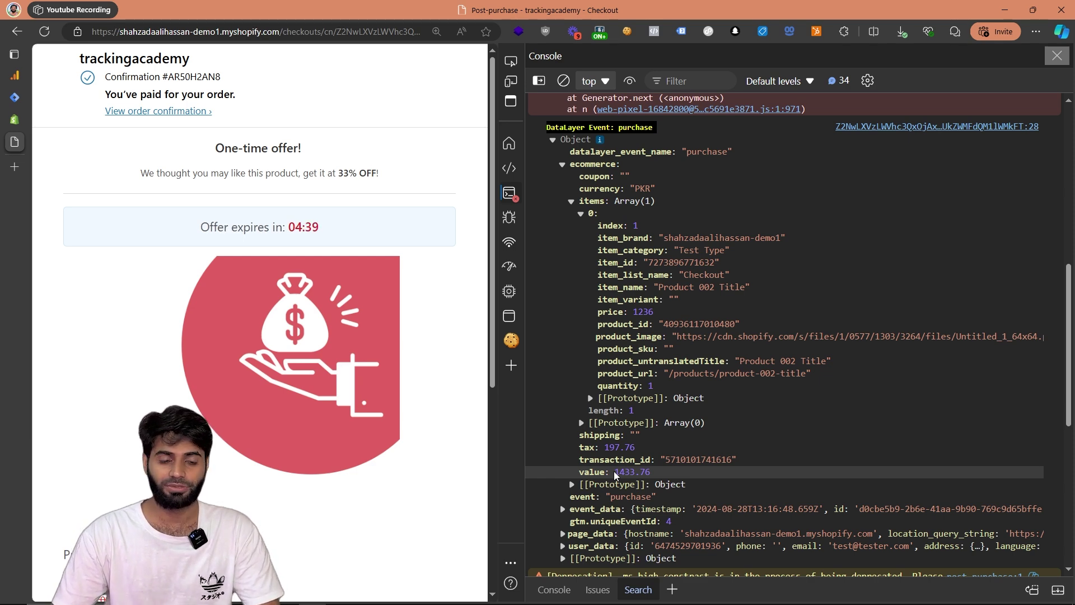
Close the install dialog and start a new Google Tag firing on All Pages
left_click(15, 97)
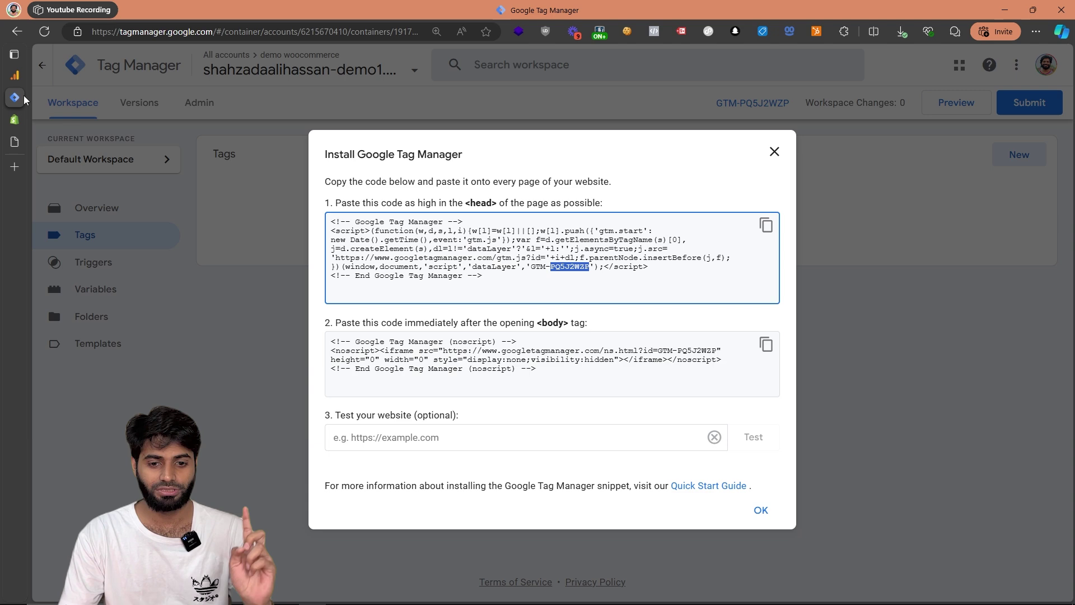
left_click(772, 154)
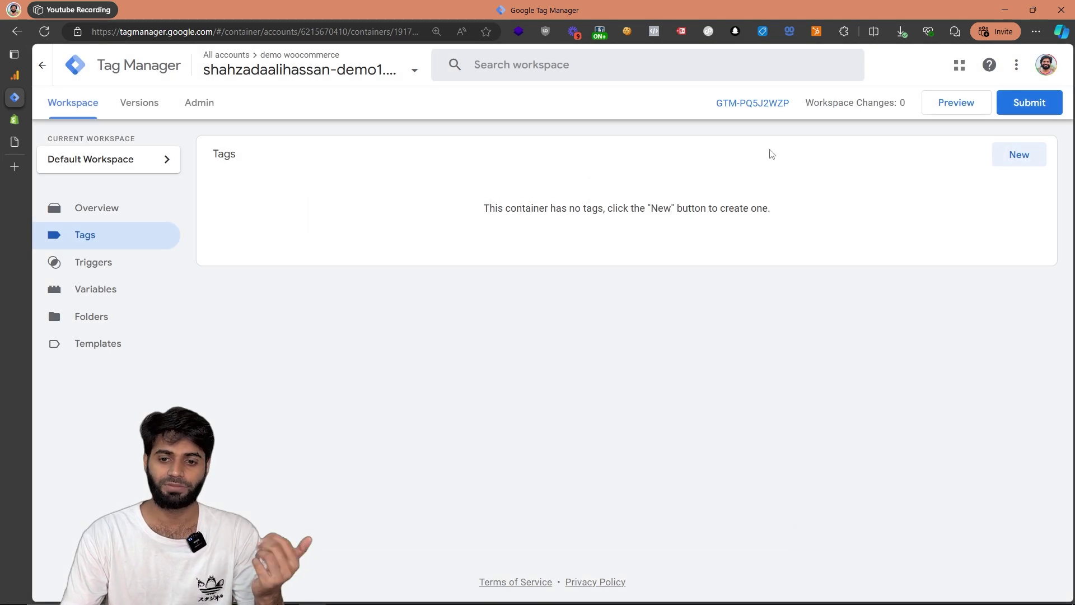
left_click(1036, 156)
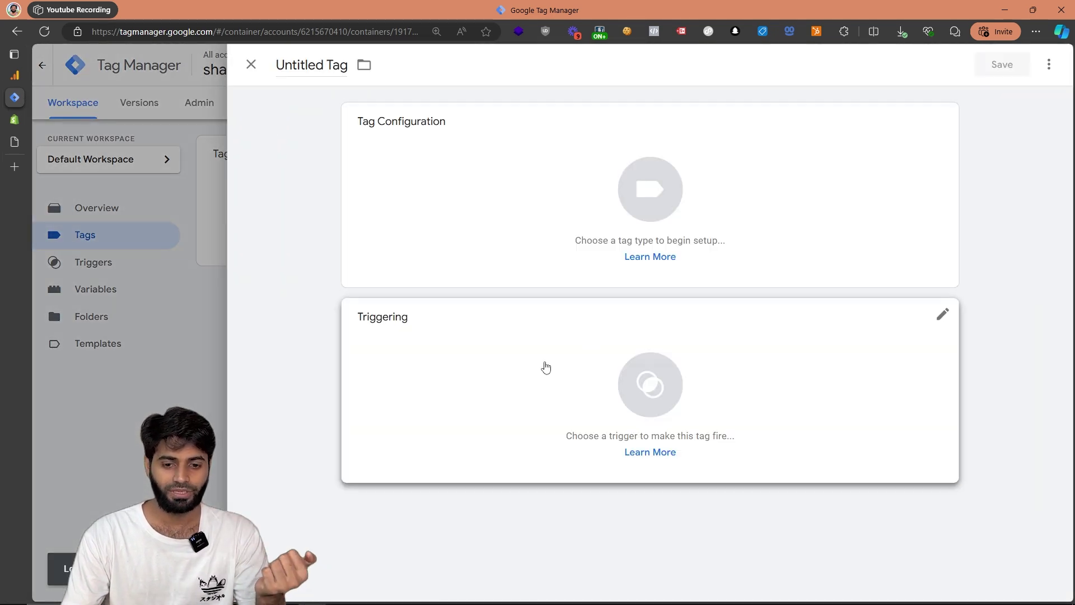
left_click(546, 366)
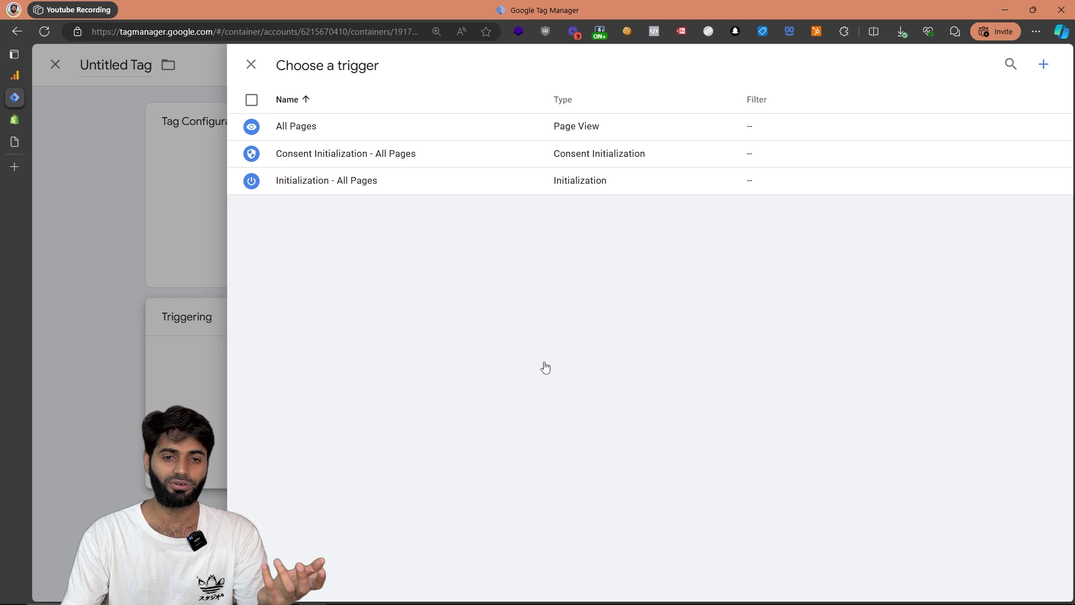
left_click(405, 127)
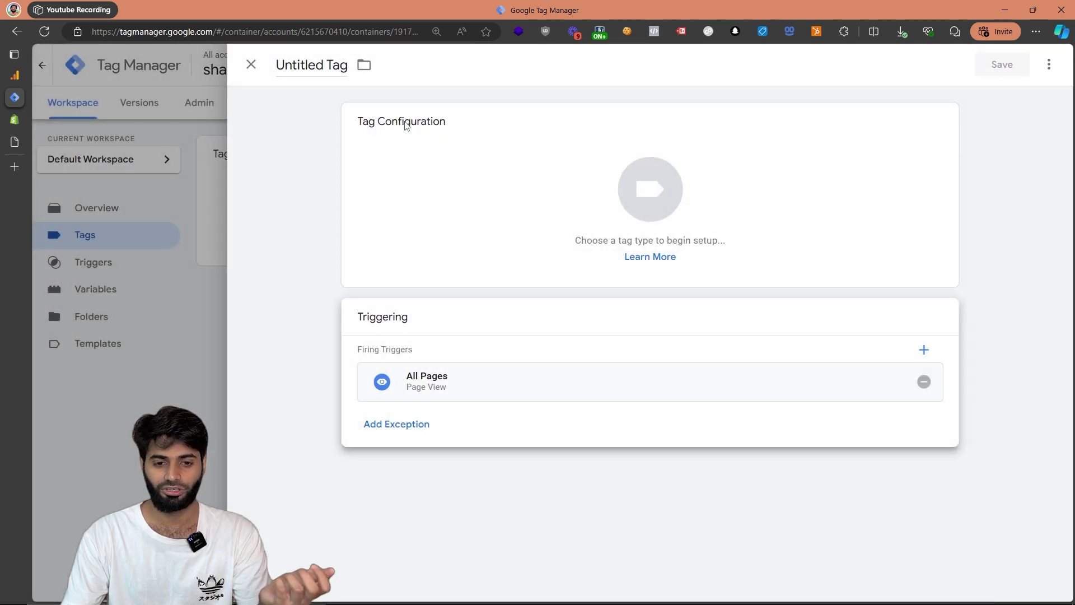
left_click(420, 157)
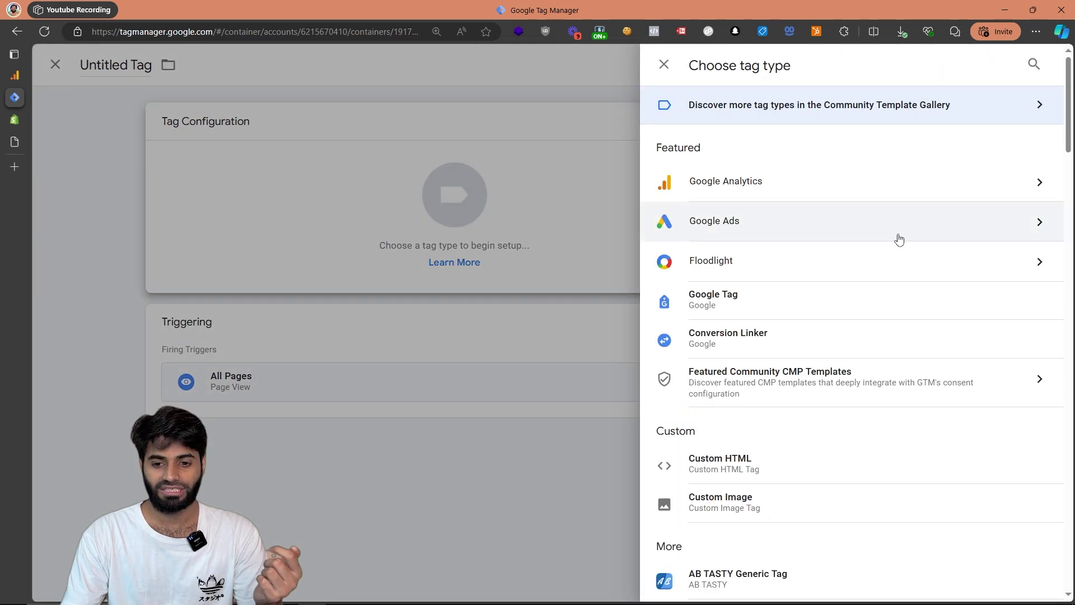
left_click(819, 303)
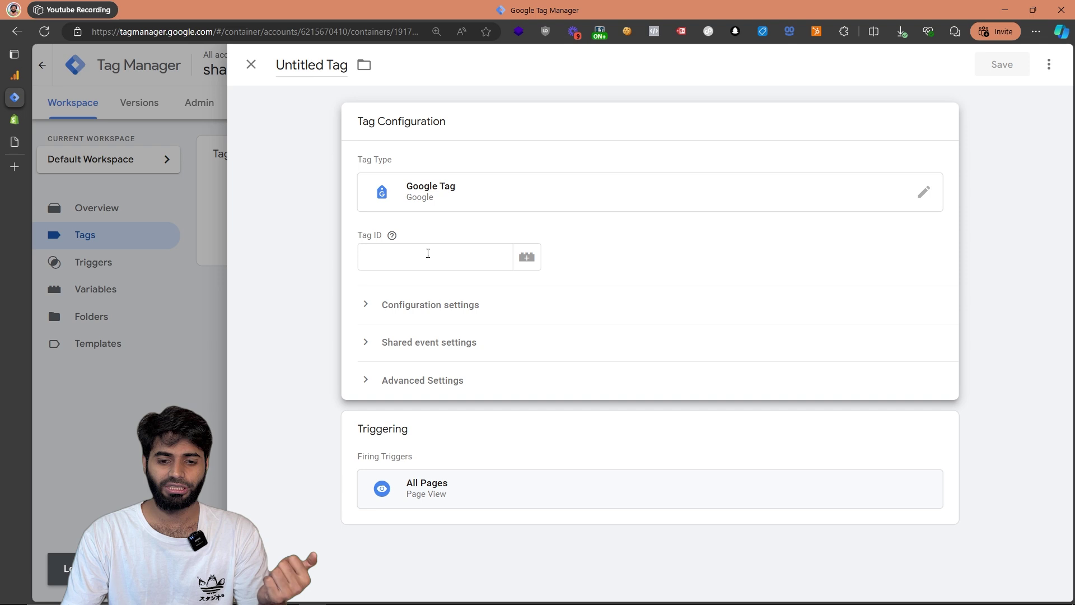
Paste measurement ID G-RV0BZ52NRL as the Tag ID, name it Ga4 Configuration Tag, and save
left_click(428, 253)
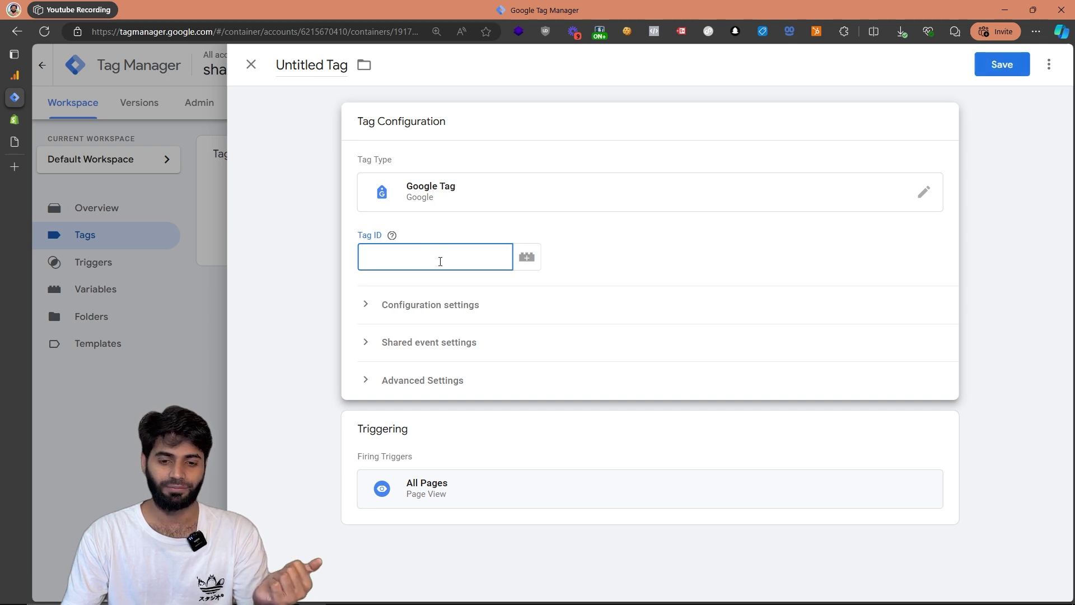
left_click(14, 75)
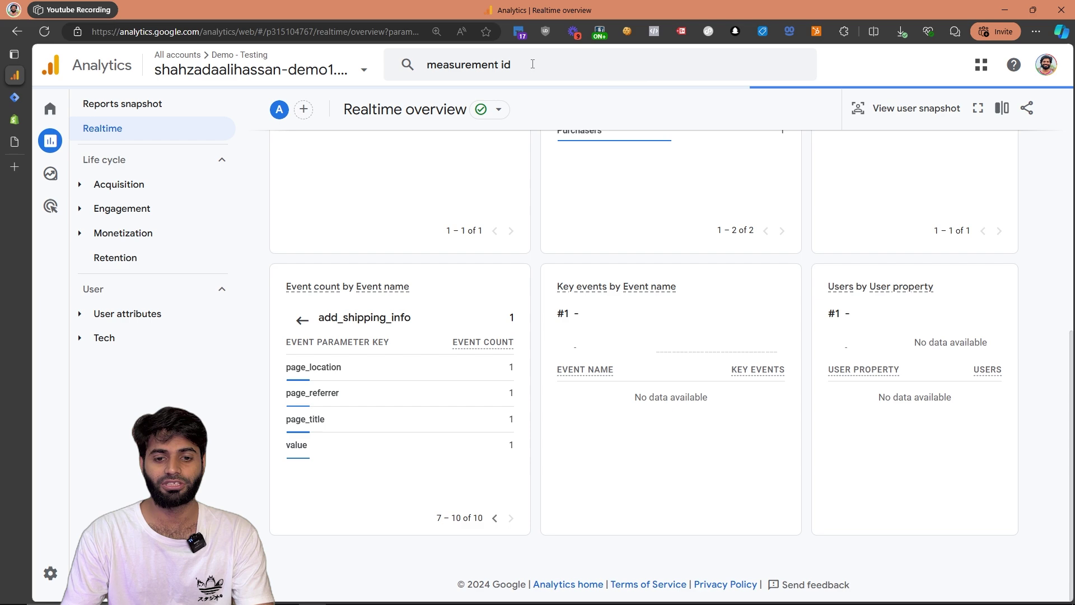
left_click(504, 64)
left_click(458, 182)
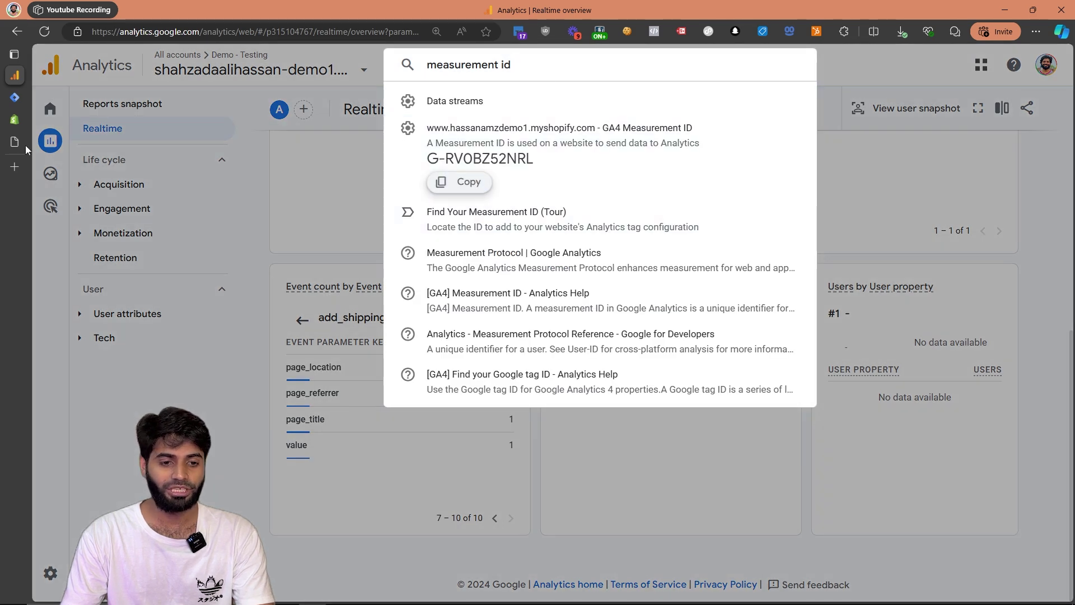
left_click(13, 98)
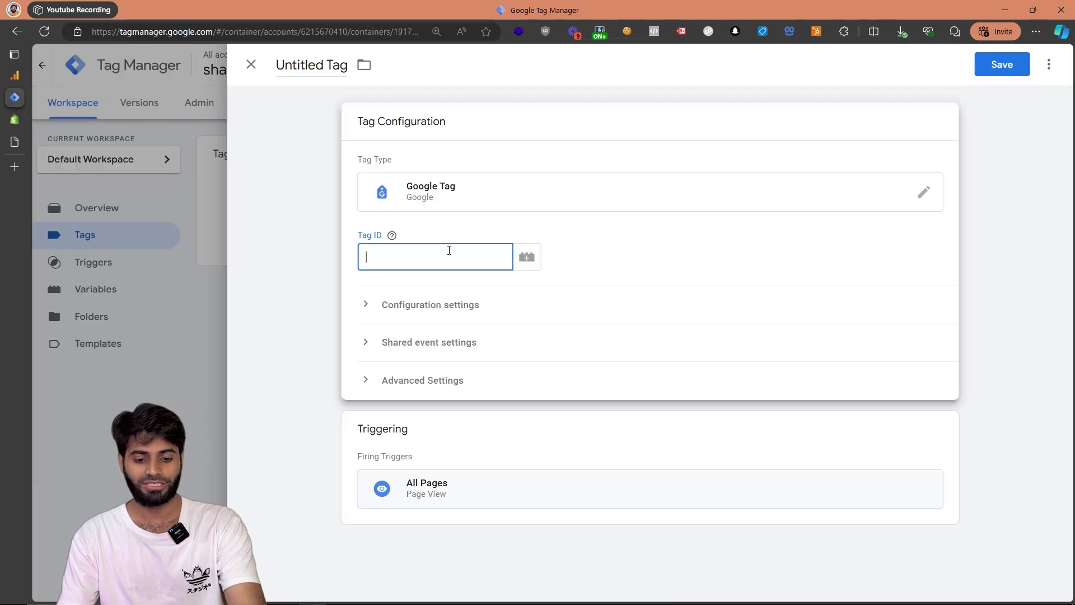
key("ctrl+v")
left_click(312, 66)
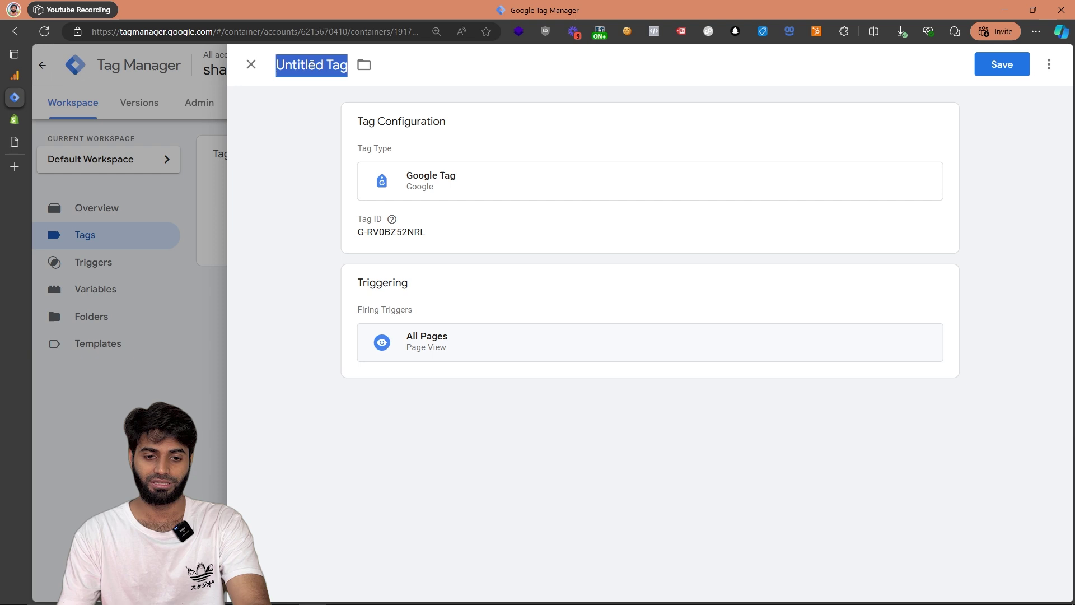
type("Ga4 Configuration")
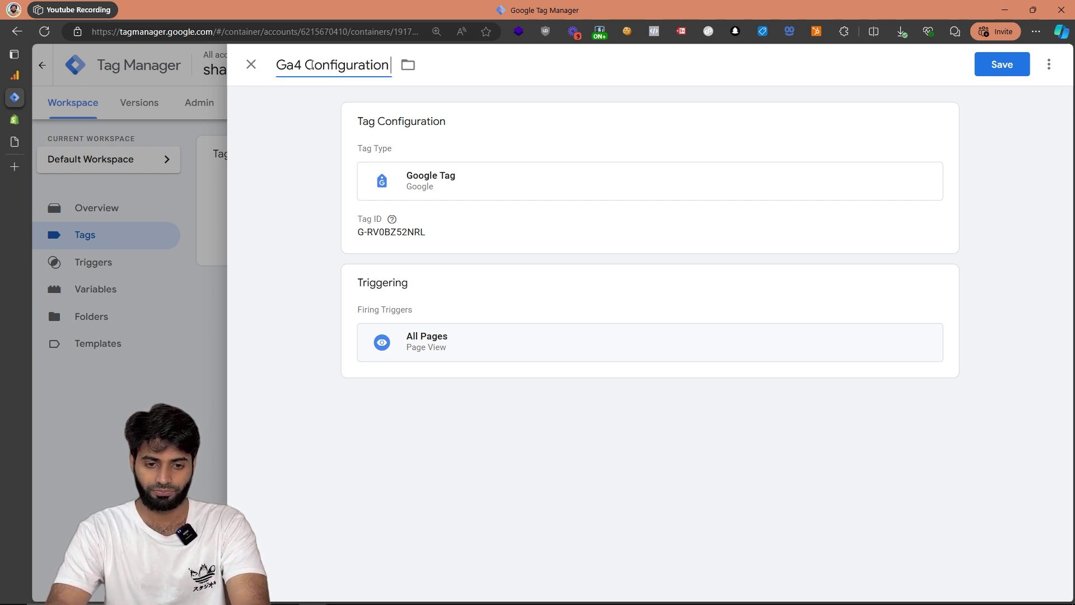
left_click(1002, 70)
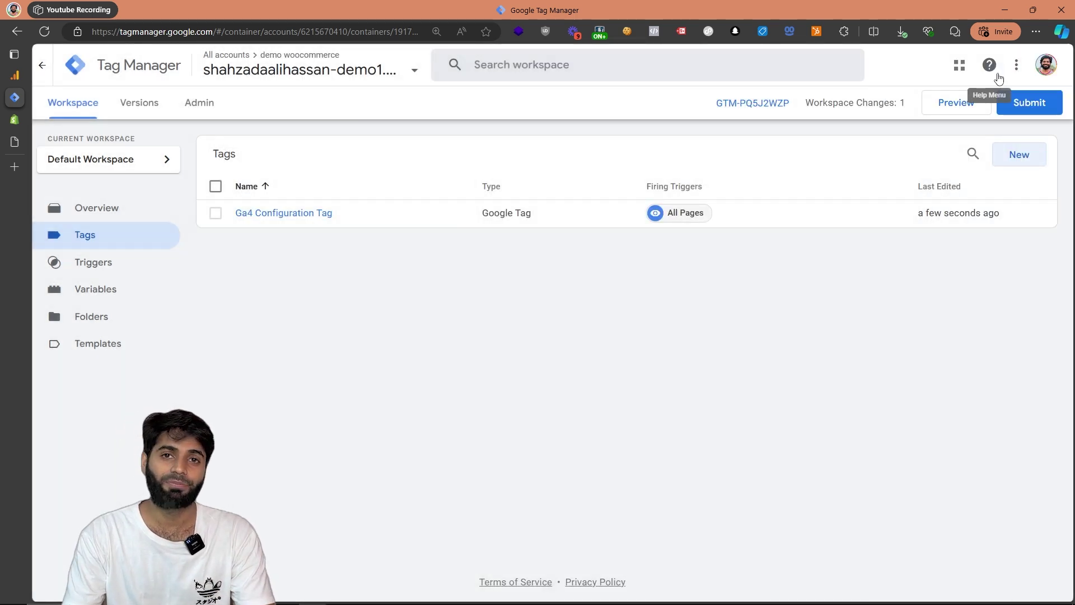
Start a new tag with a new Custom Event trigger listening for event name 'purchase'
left_click(1033, 162)
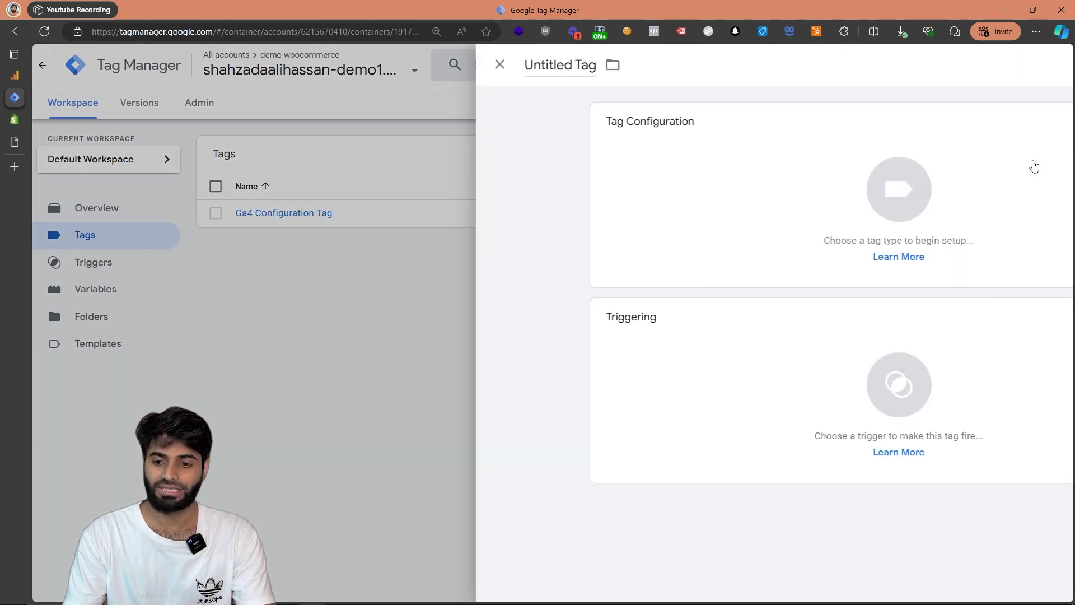
left_click(938, 331)
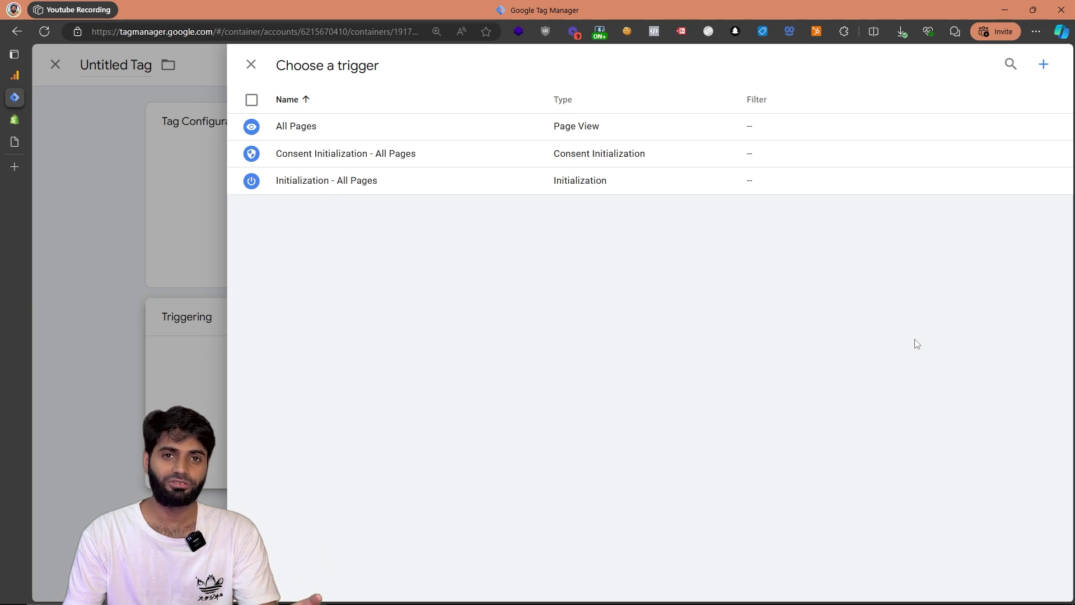
left_click(1044, 64)
left_click(660, 187)
scroll(826, 224, "down", 4)
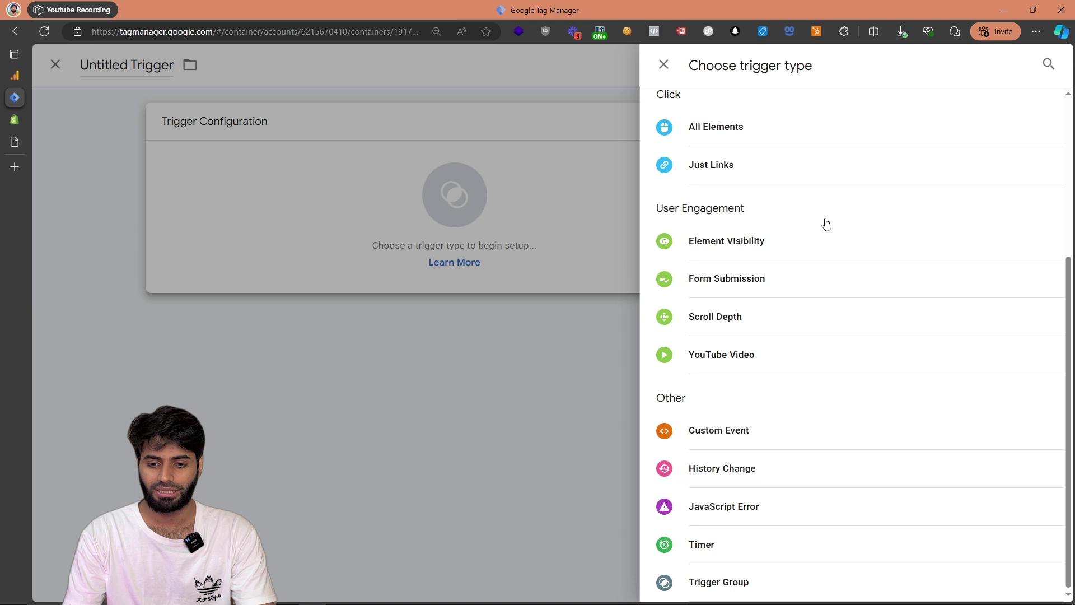
left_click(769, 423)
left_click(439, 254)
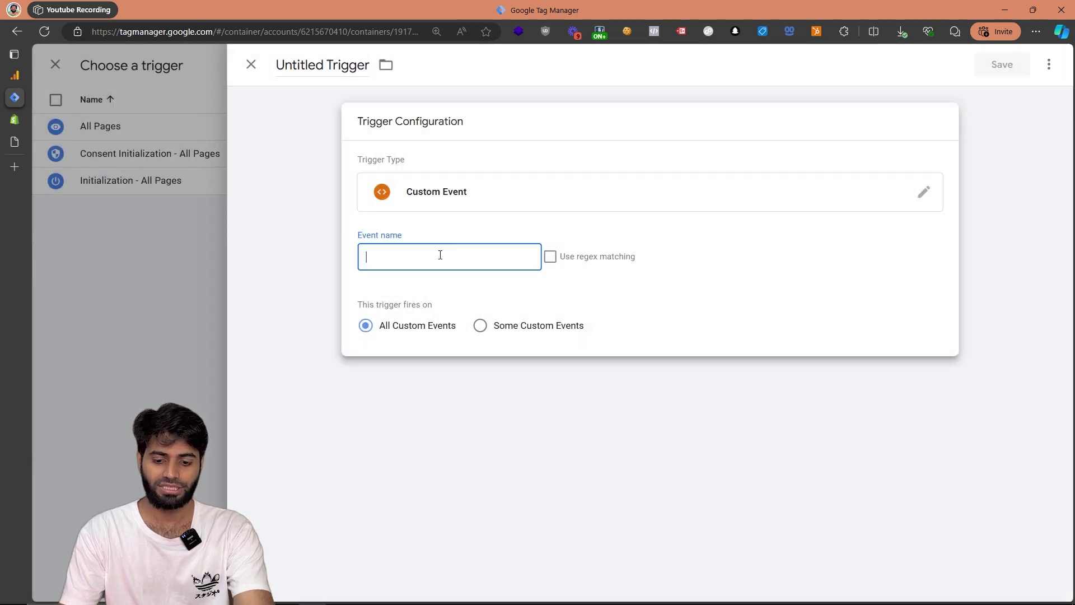
type("purchase")
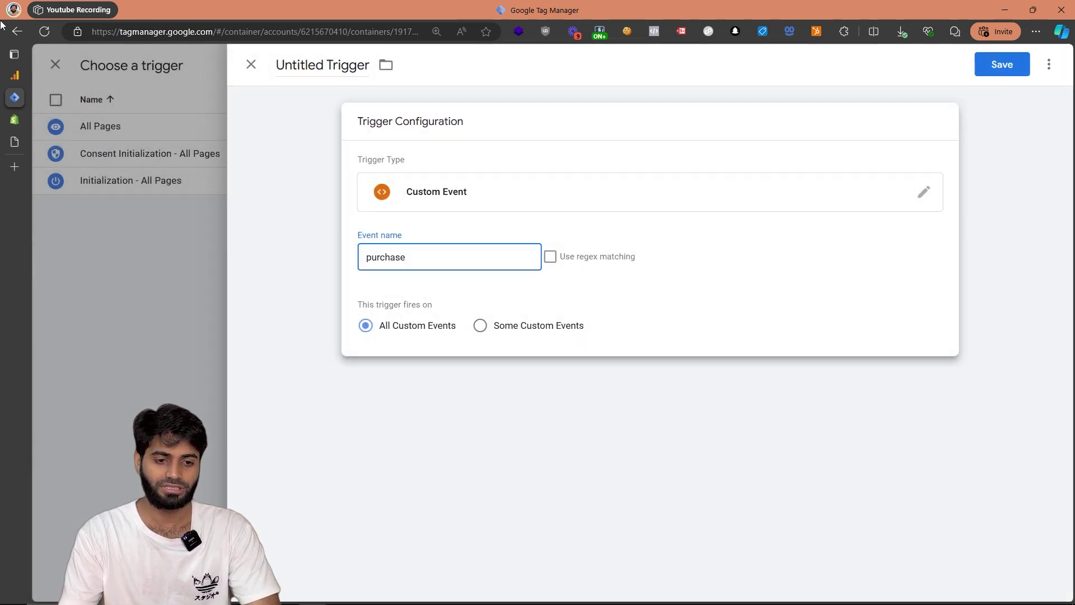
Check the purchase event name in the console, then save the trigger as CE Purchase
left_click(10, 143)
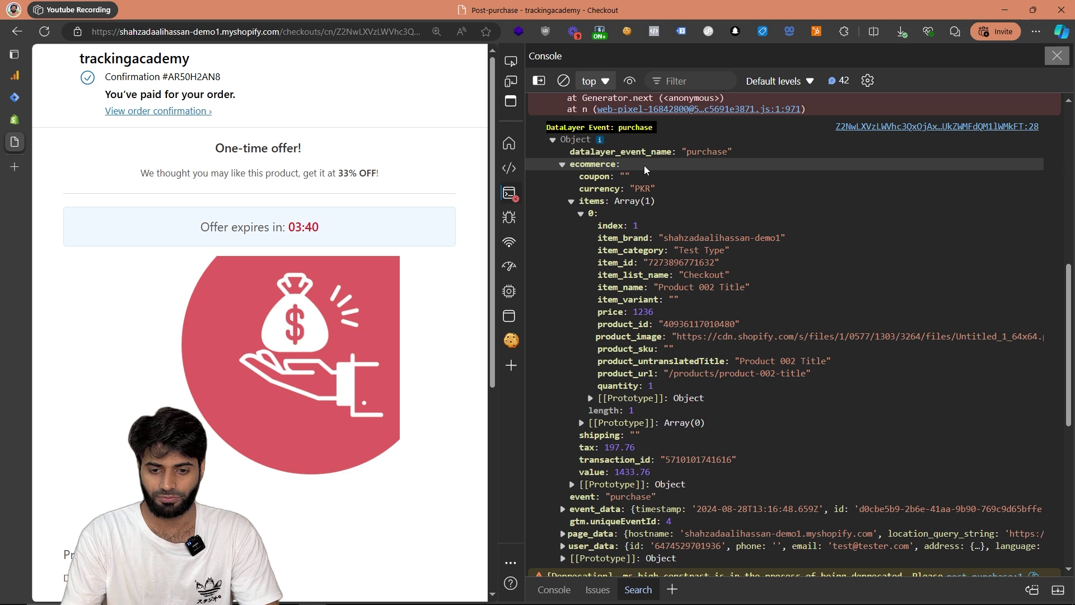
double_click(613, 498)
left_click(15, 98)
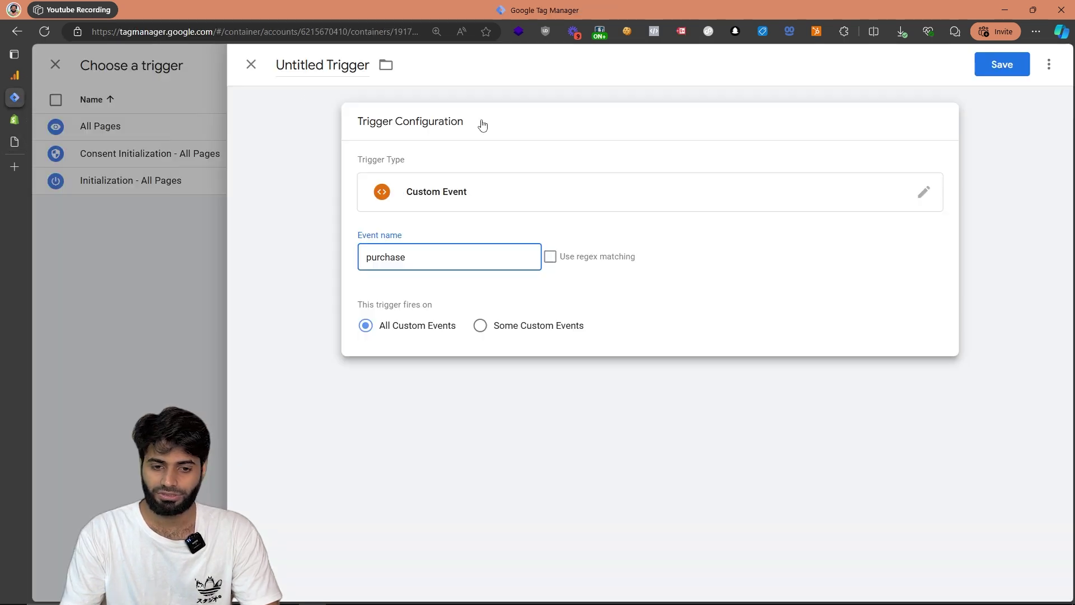
left_click(312, 65)
key("ctrl+a")
type("cE")
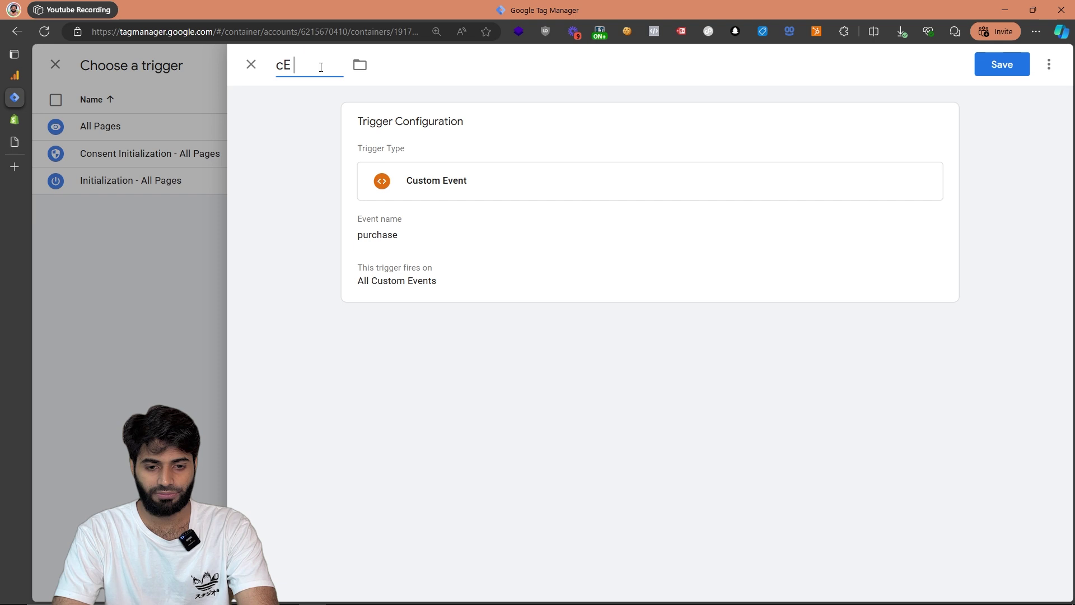
type("E Purchase")
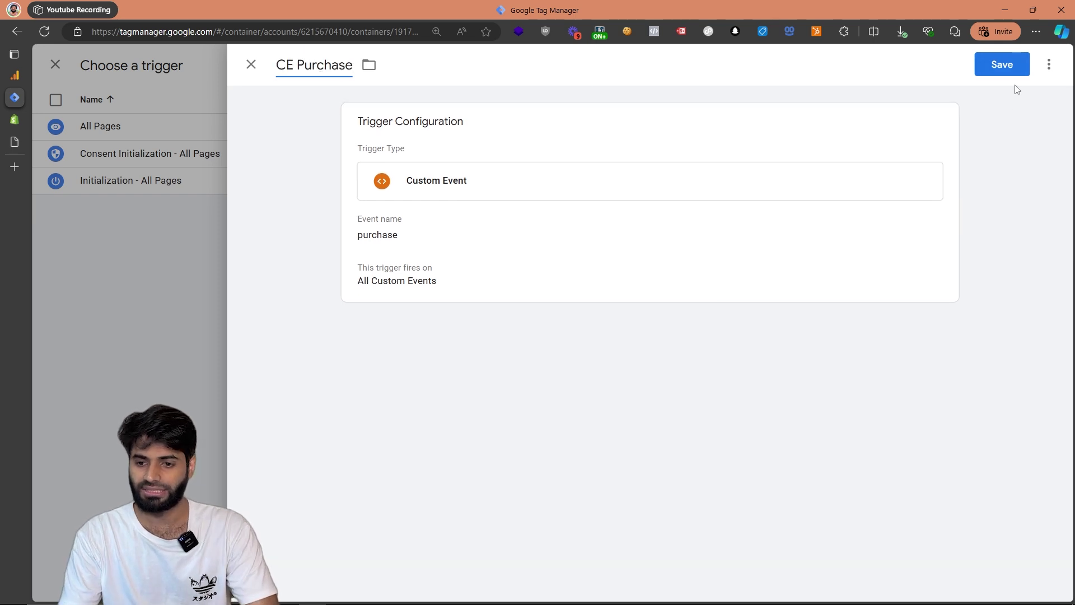
left_click(992, 66)
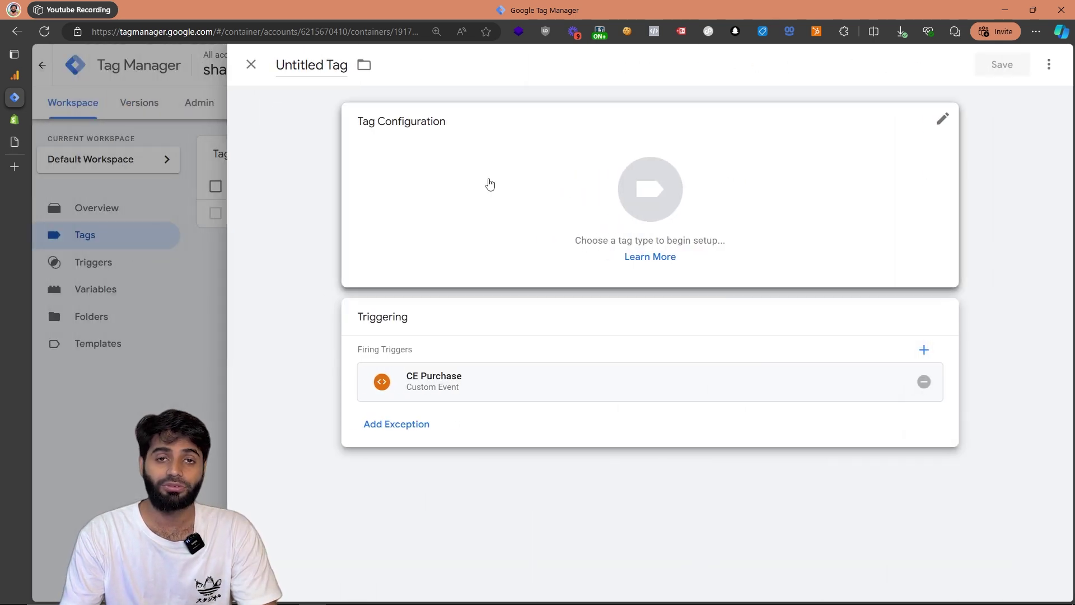
Make the new tag a GA4 Event using the copied Analytics measurement ID
left_click(488, 184)
left_click(811, 183)
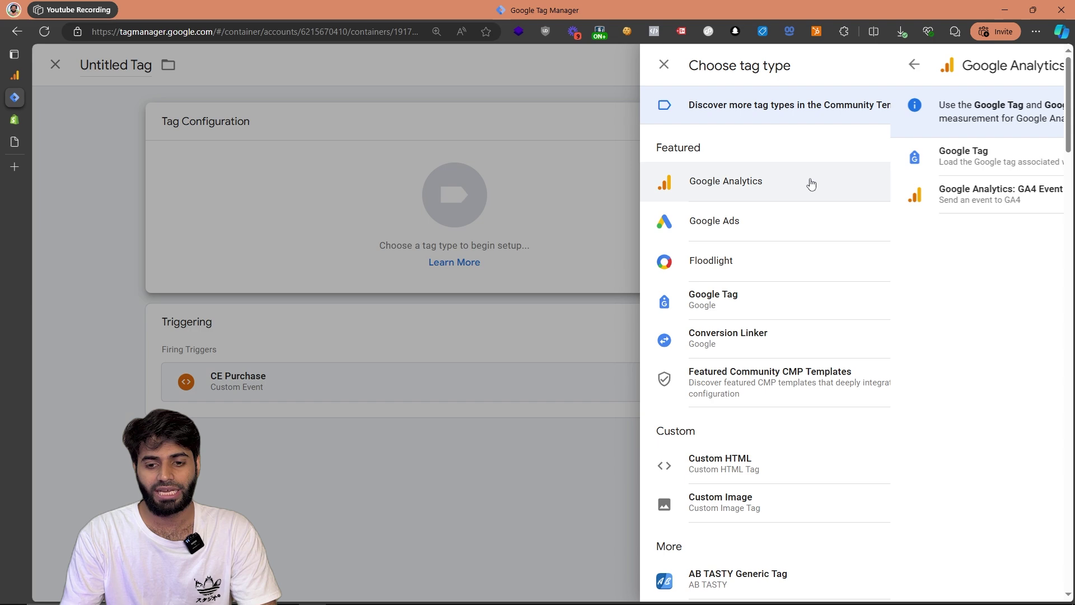
left_click(827, 204)
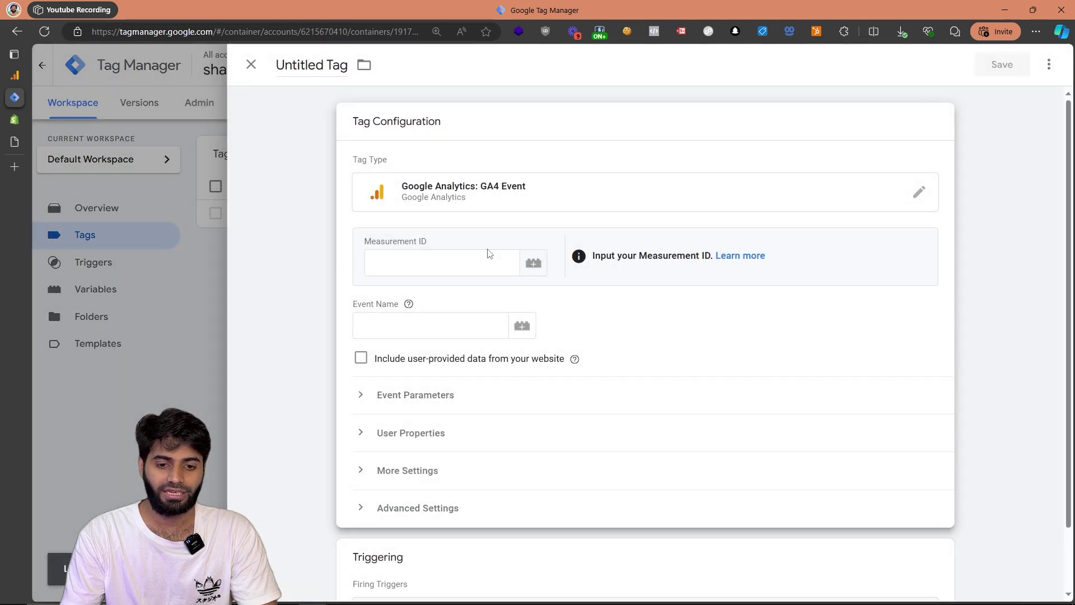
left_click(467, 266)
left_click(22, 77)
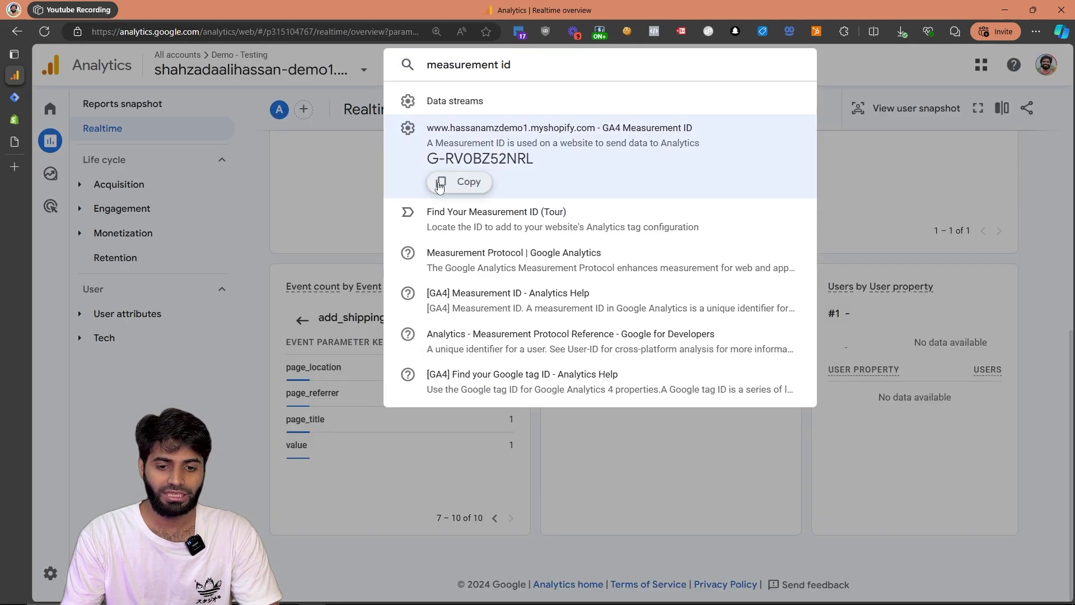
left_click(15, 97)
type("G-RV0BZ52NRL")
Set event name 'purchase', enable Send Ecommerce data, and save the tag as Ga4 CE Purchase
left_click(404, 330)
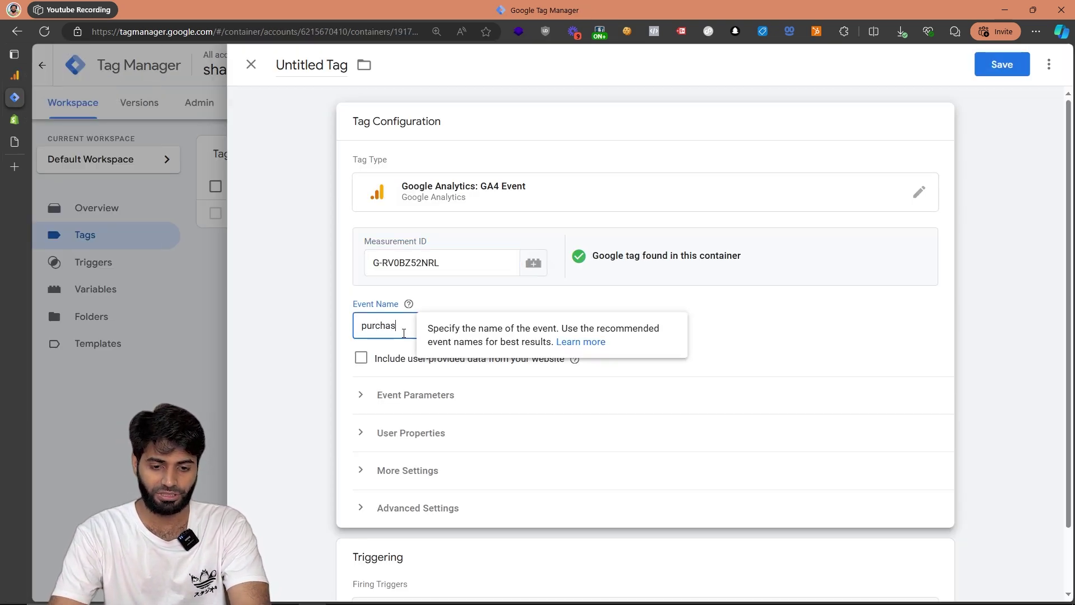
type("purchase")
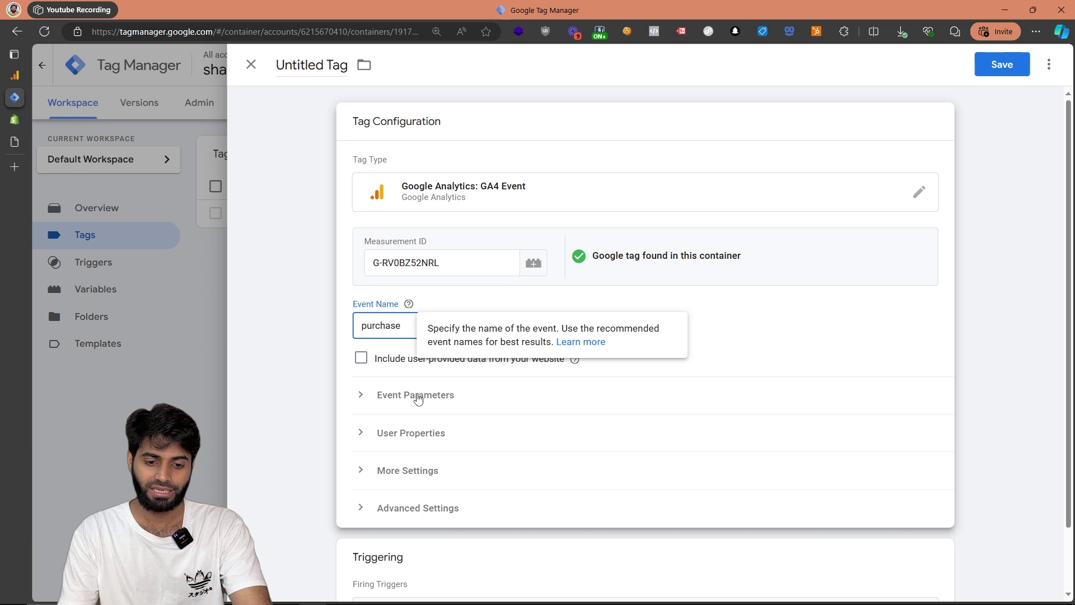
left_click(412, 472)
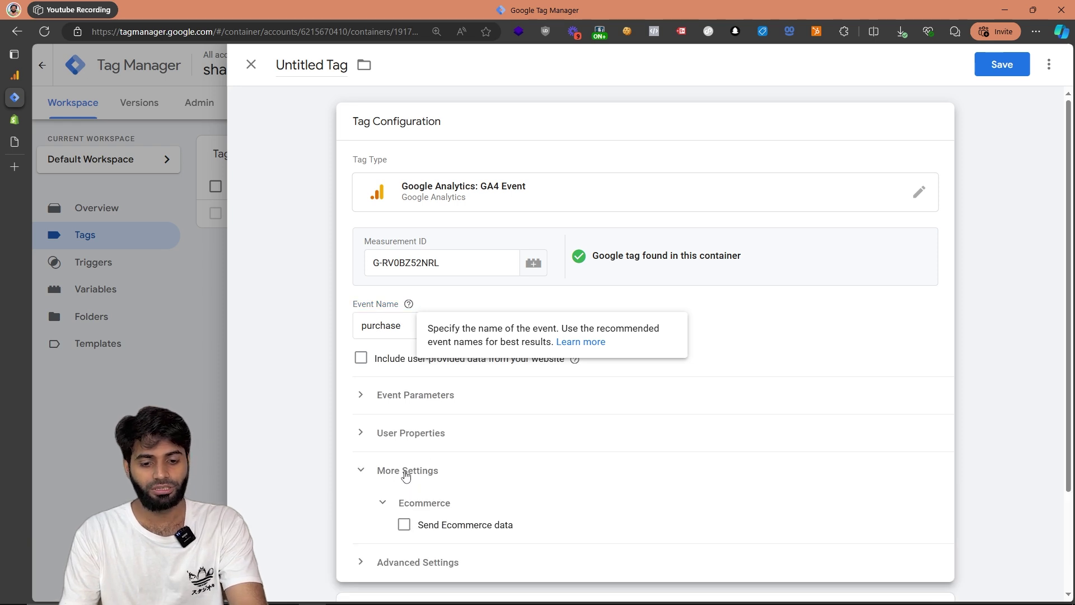
left_click(405, 526)
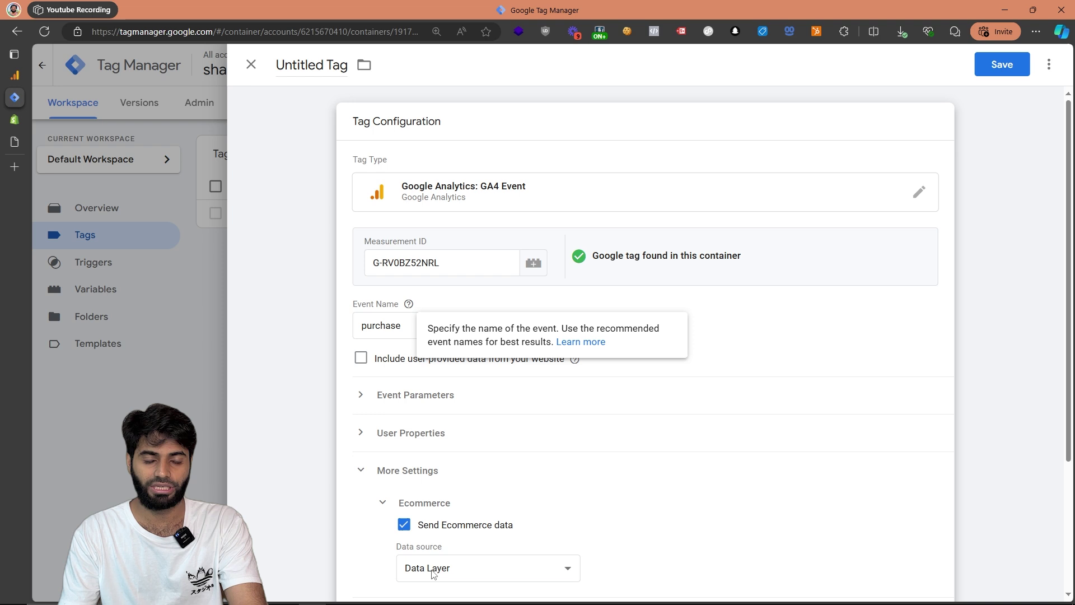
left_click(317, 67)
key("ctrl+a")
type("CE")
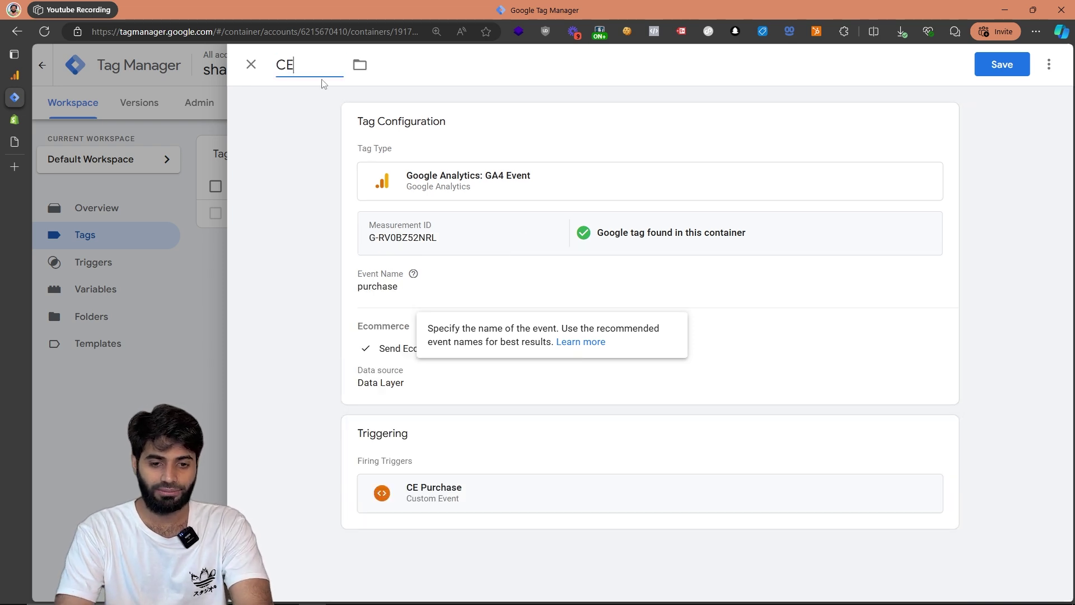
key("BackSpace")
key("BackSpace")
type("Ga4 C")
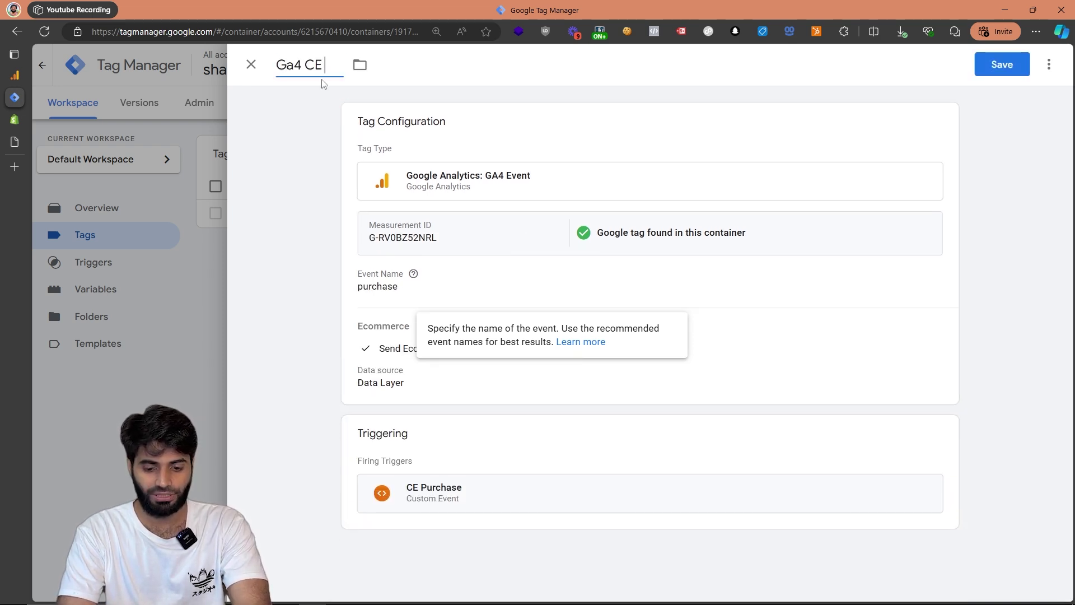
type("E Purcah")
left_click(997, 63)
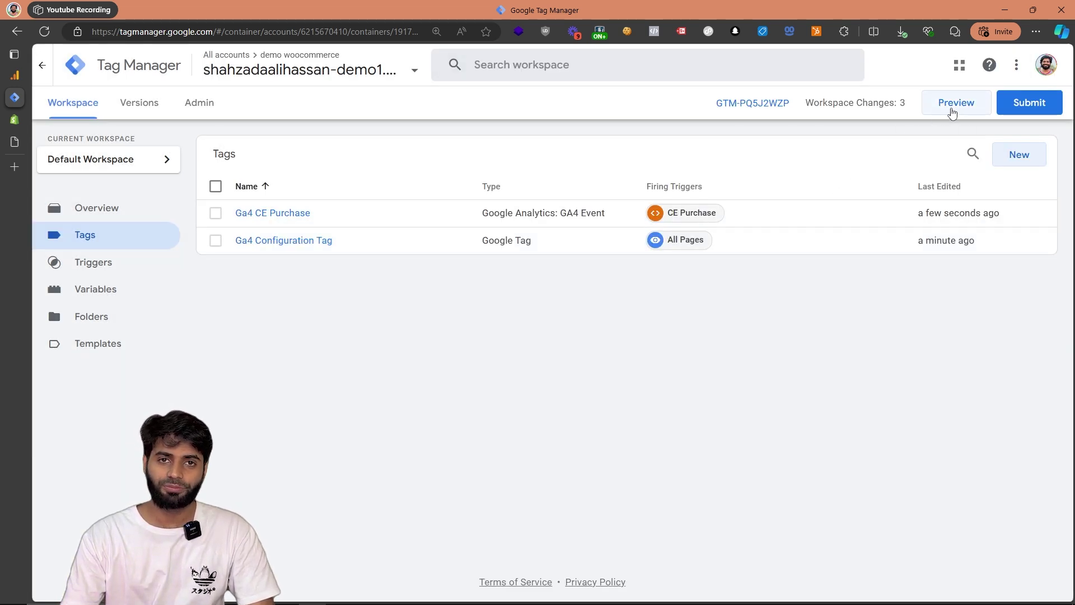
Submit and publish Version 23 named '[TrackingAcademy] Ga4 Purchase'
left_click(1027, 108)
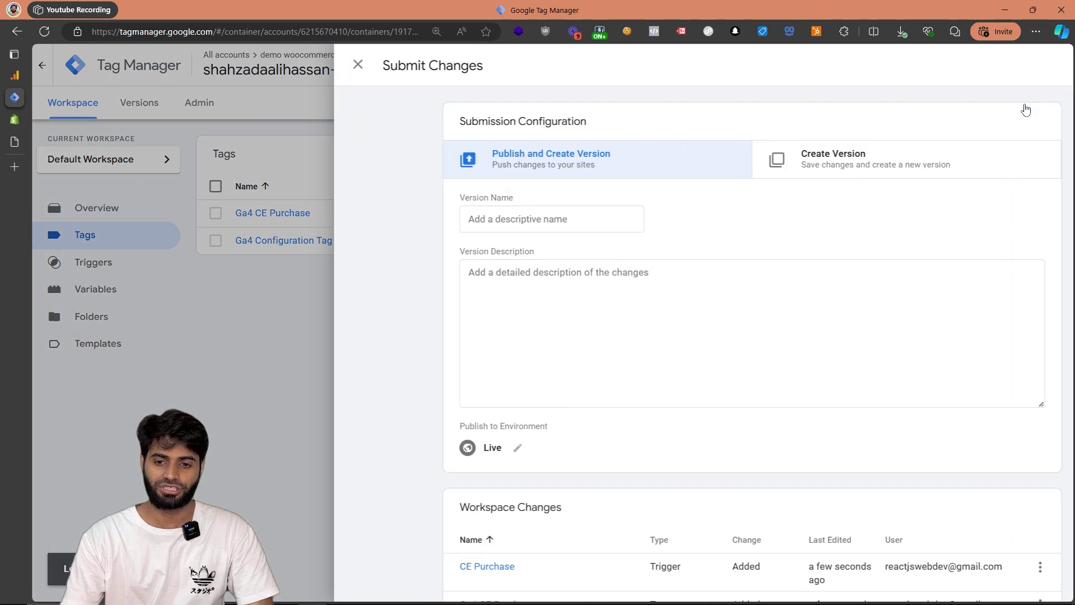
left_click(1024, 65)
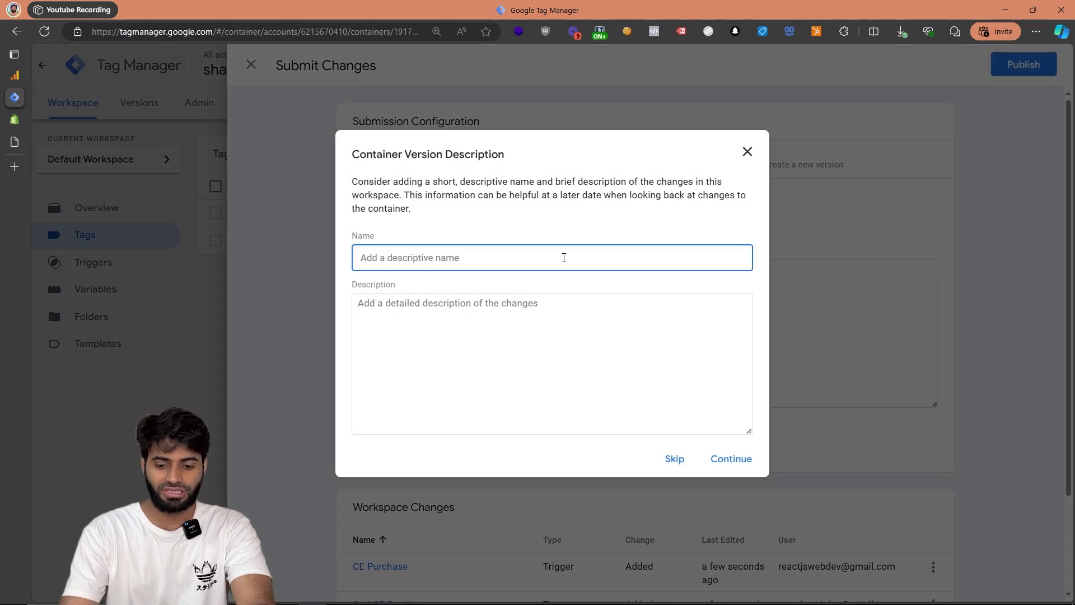
type("I")
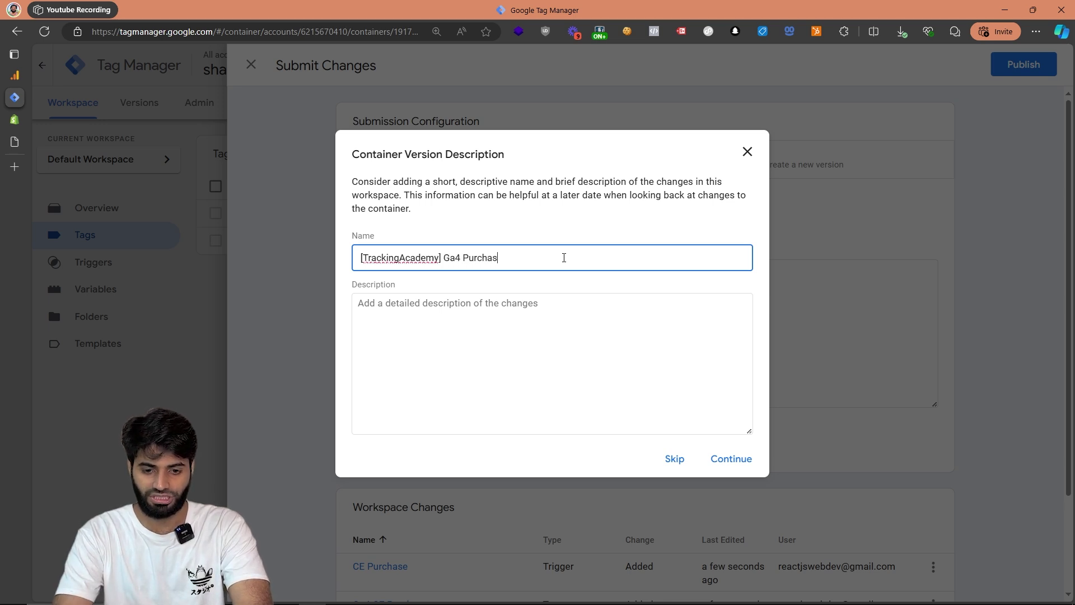
left_click(739, 459)
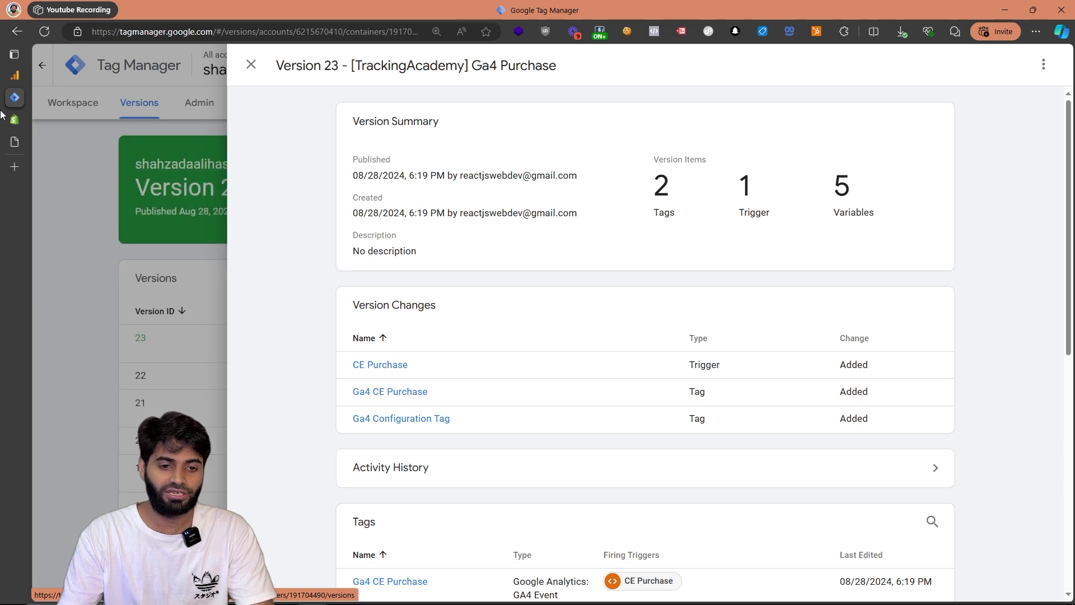
Open the live storefront, go to Product 002 Title, and use Buy it now
mouse_move(23, 131)
left_click(99, 119)
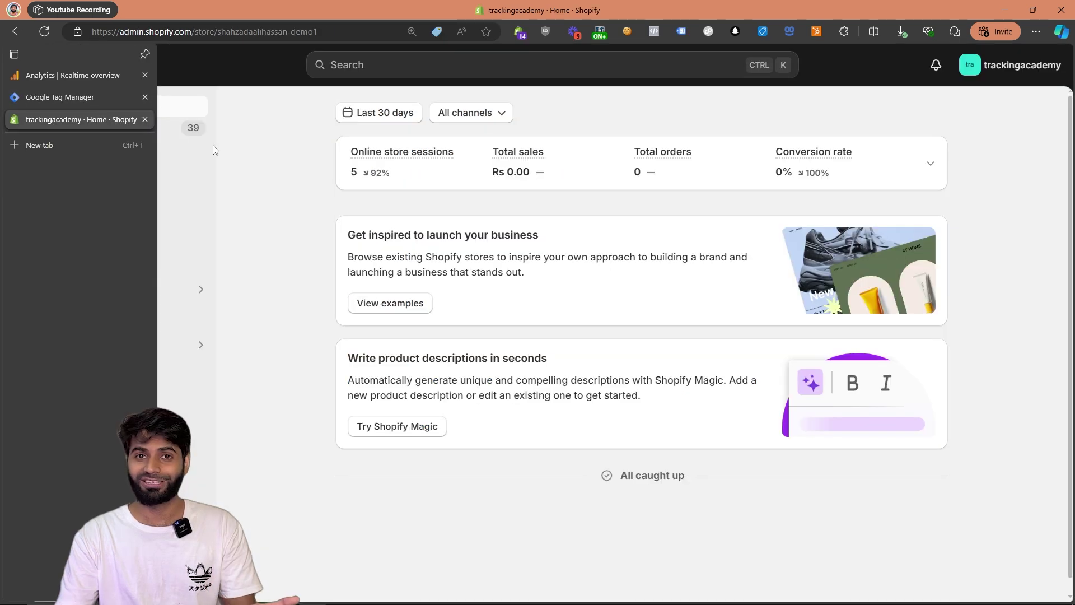
mouse_move(199, 315)
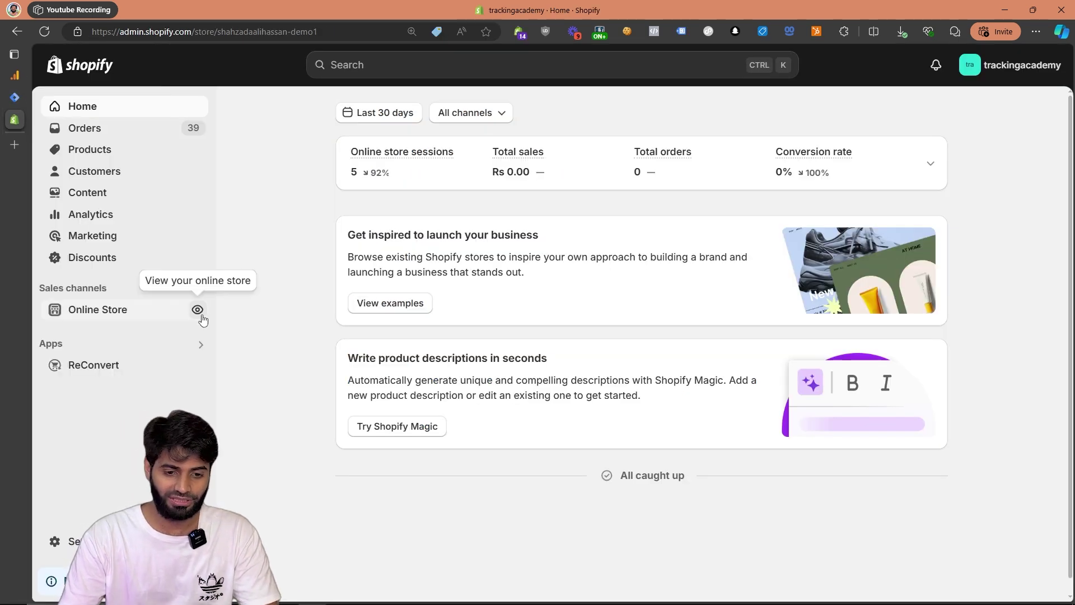
left_click(199, 315)
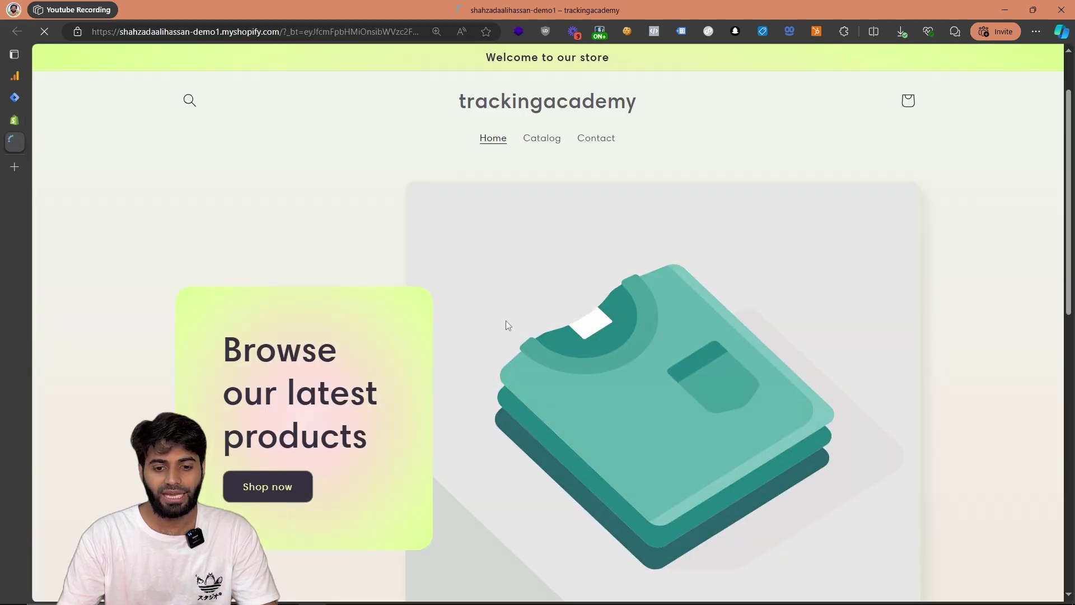
scroll(505, 323, "down", 8)
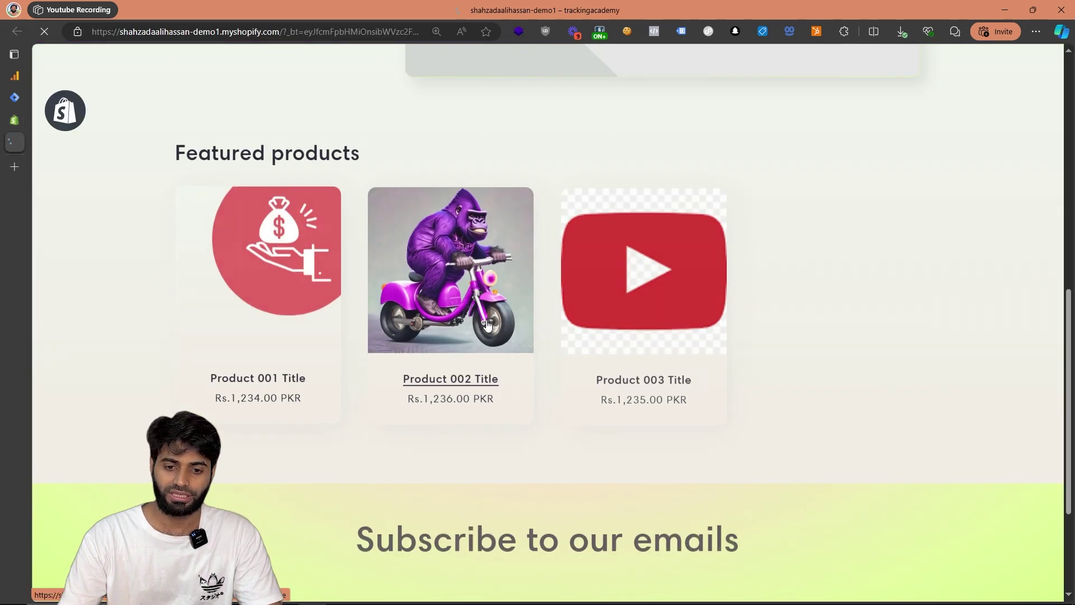
left_click(439, 261)
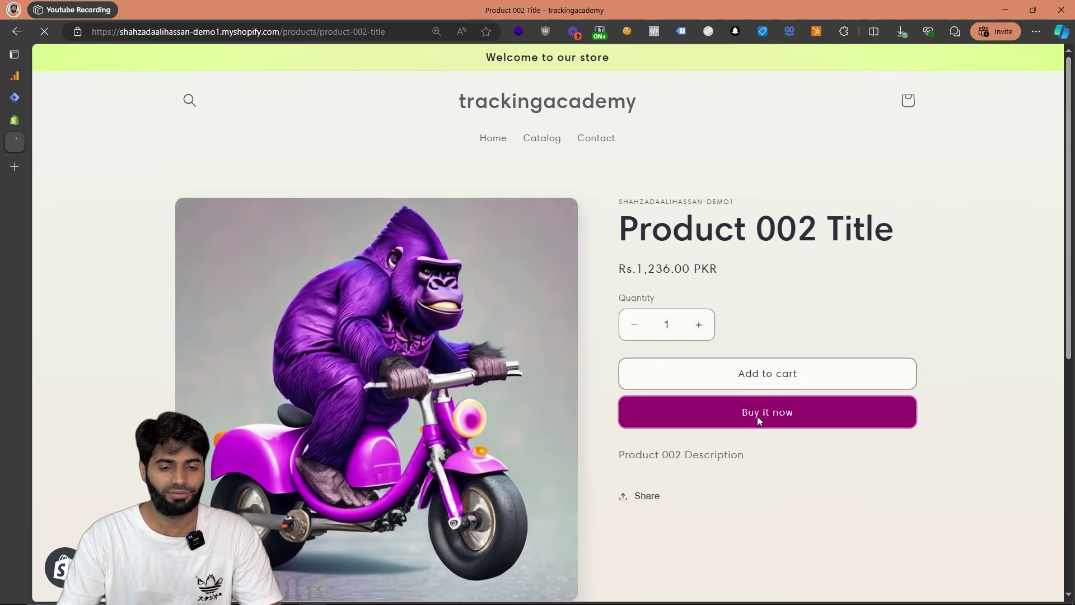
left_click(757, 416)
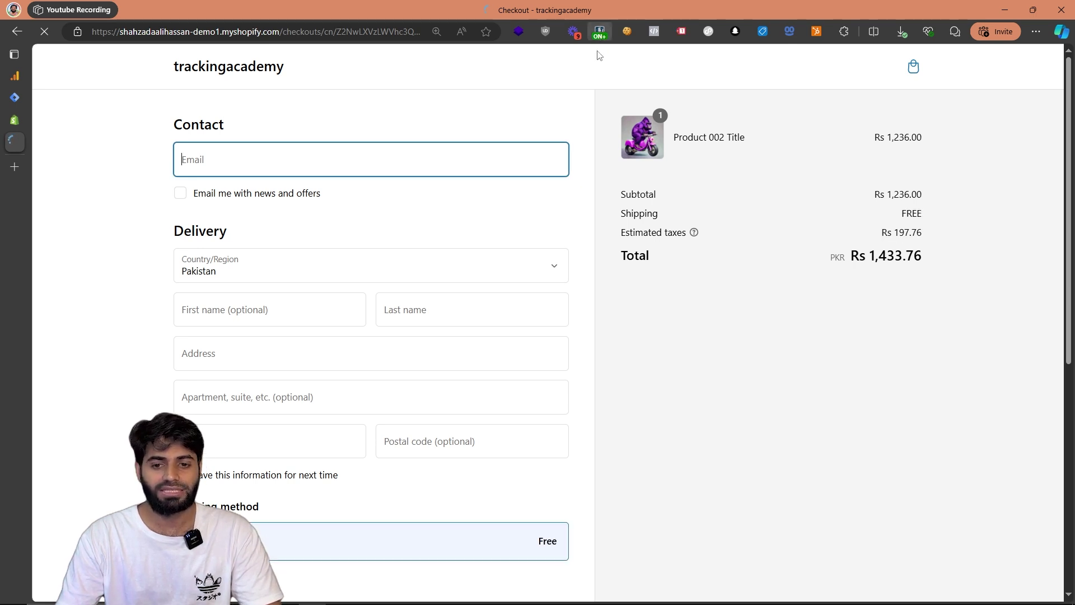
Open the dataLayer inspector extension, then the browser developer tools on the Console panel beside the checkout
left_click(600, 32)
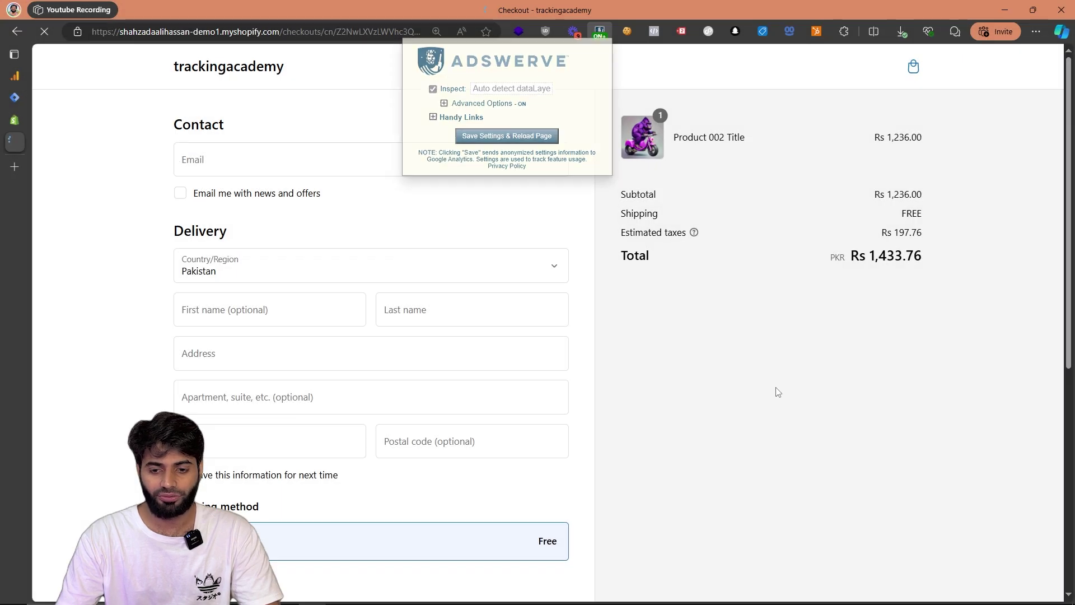
right_click(776, 392)
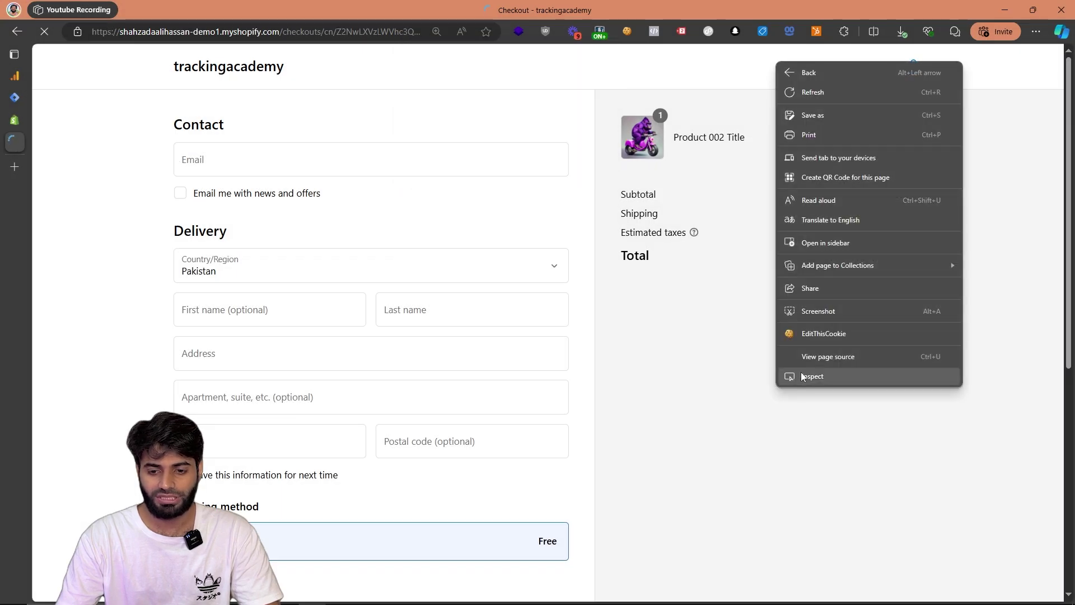
left_click(804, 376)
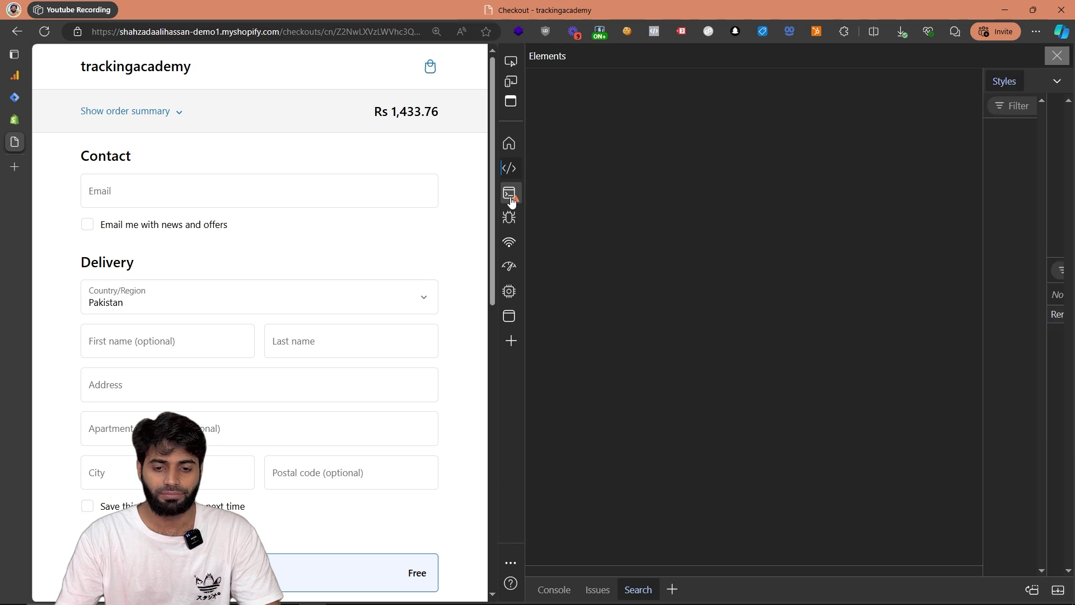
left_click(511, 198)
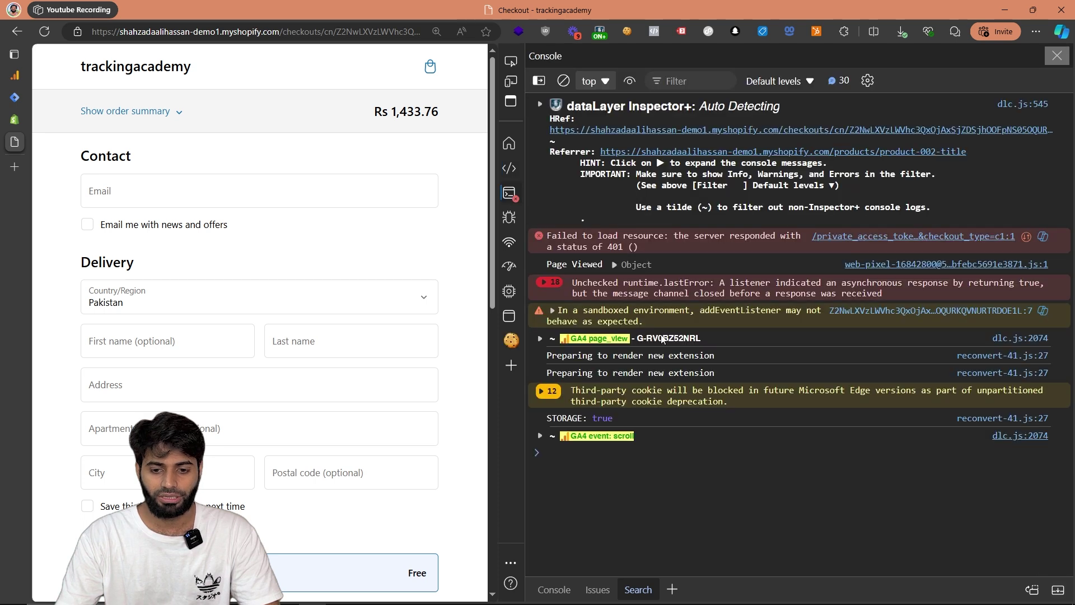
Expand the GA4 page_view and scroll event entries sent to G-RV0BZ52NRL in the console
left_click(675, 343)
scroll(667, 280, "down", 3)
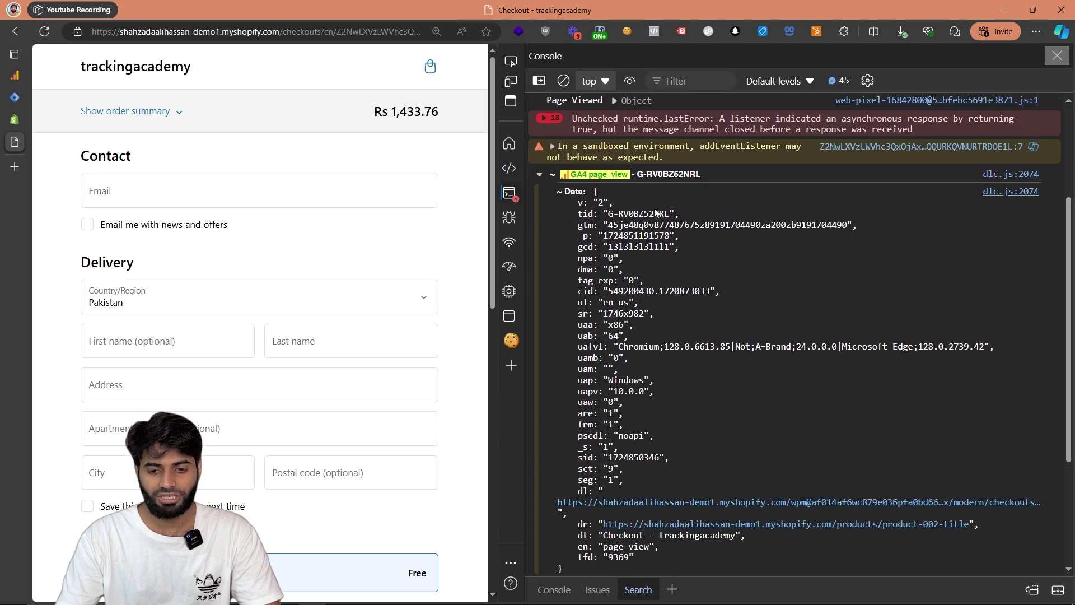
scroll(633, 252, "down", 4)
left_click(650, 535)
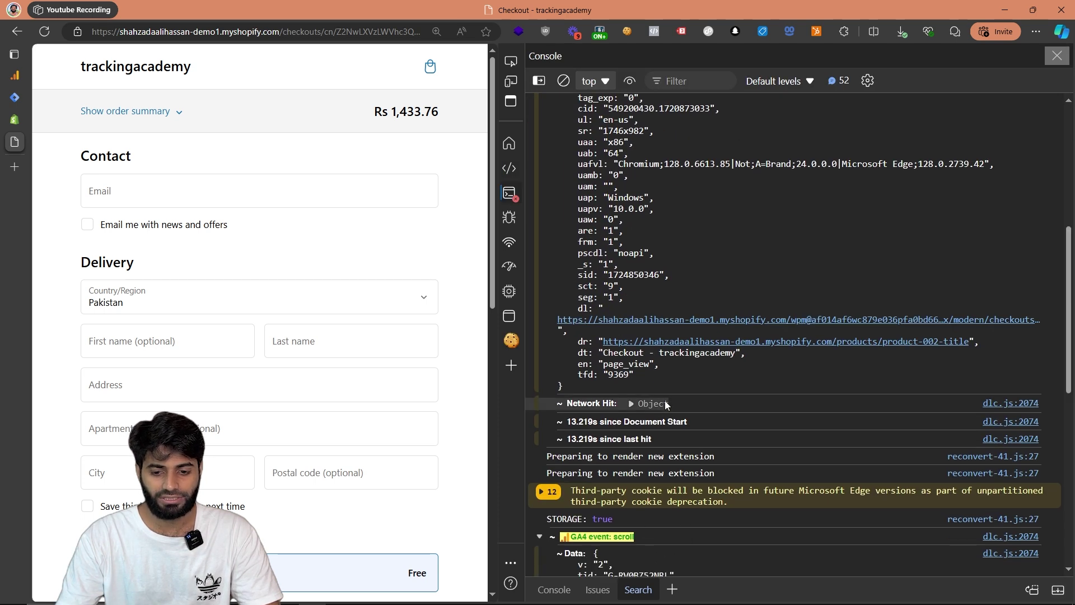
scroll(596, 298, "down", 7)
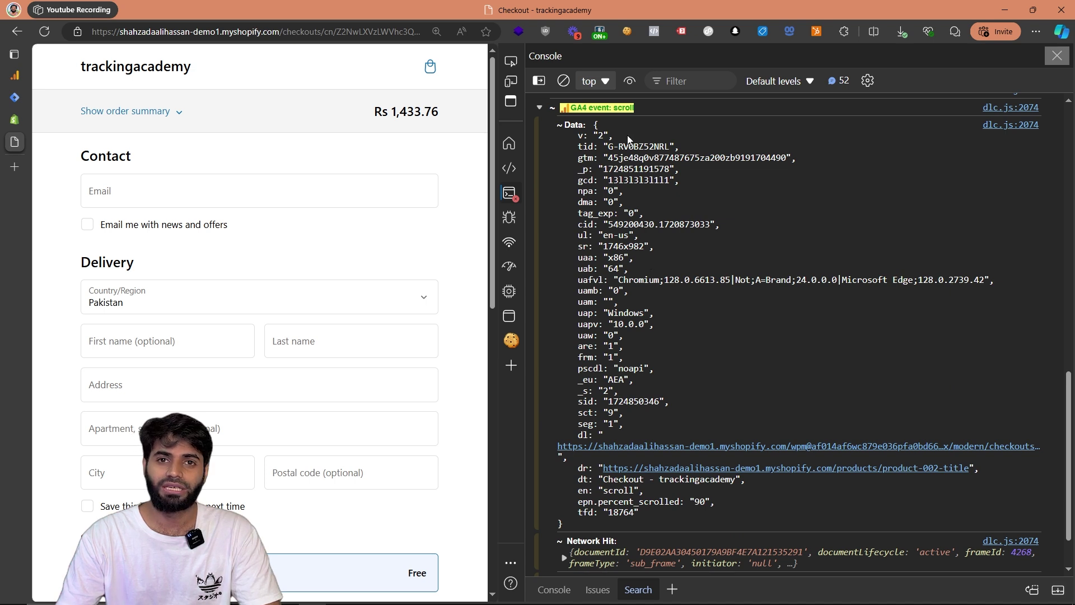
Enter a test e-mail address and fill first and last name with 'test'
left_click(352, 189)
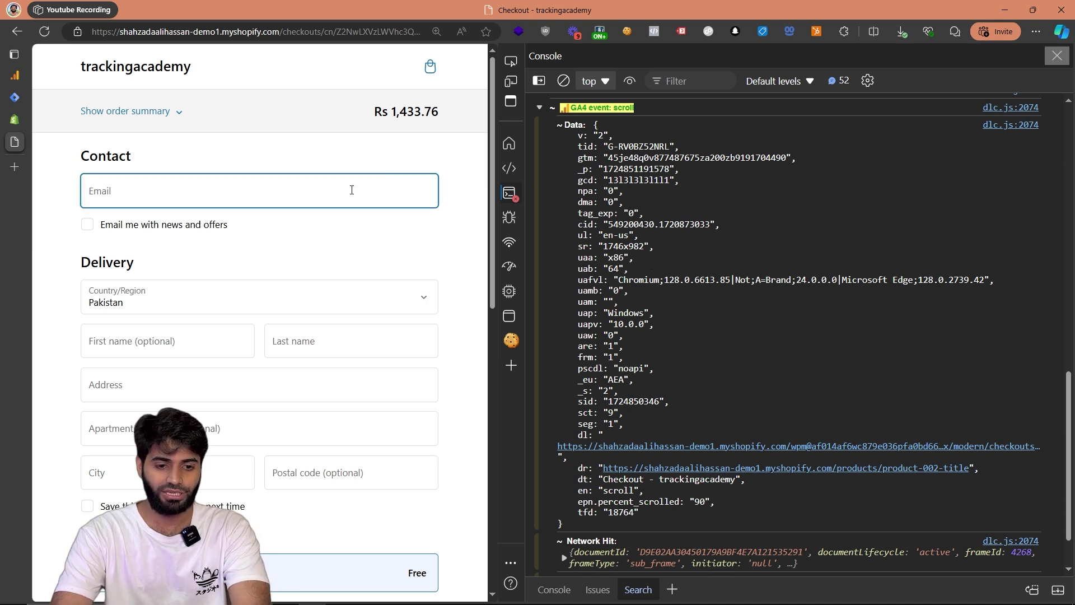
type("test@tester.com")
key("Tab")
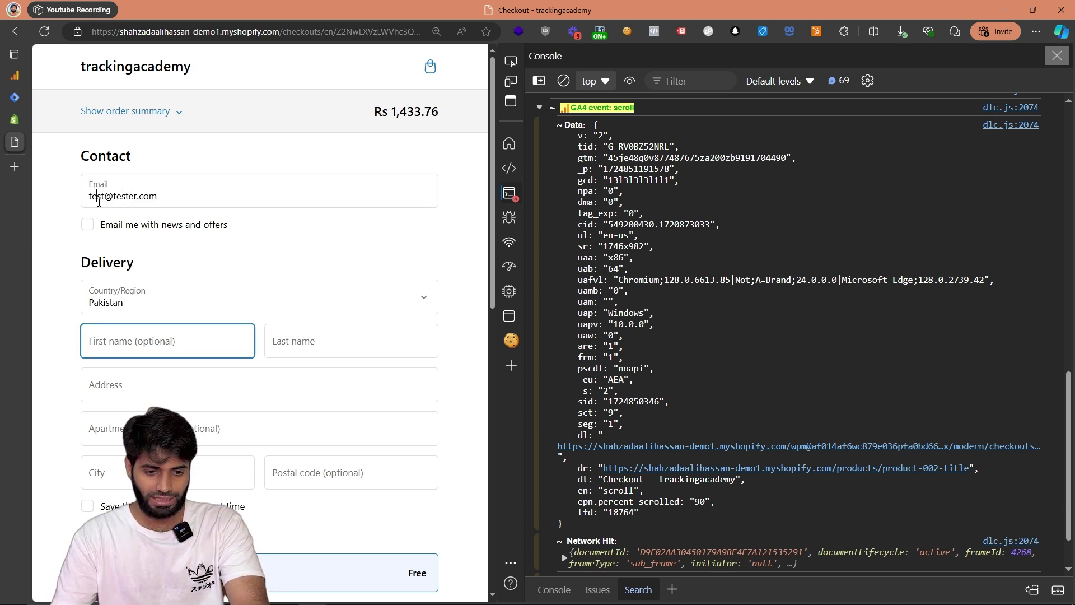
double_click(97, 197)
key("ctrl+c")
left_click(155, 349)
key("ctrl+v")
left_click(307, 355)
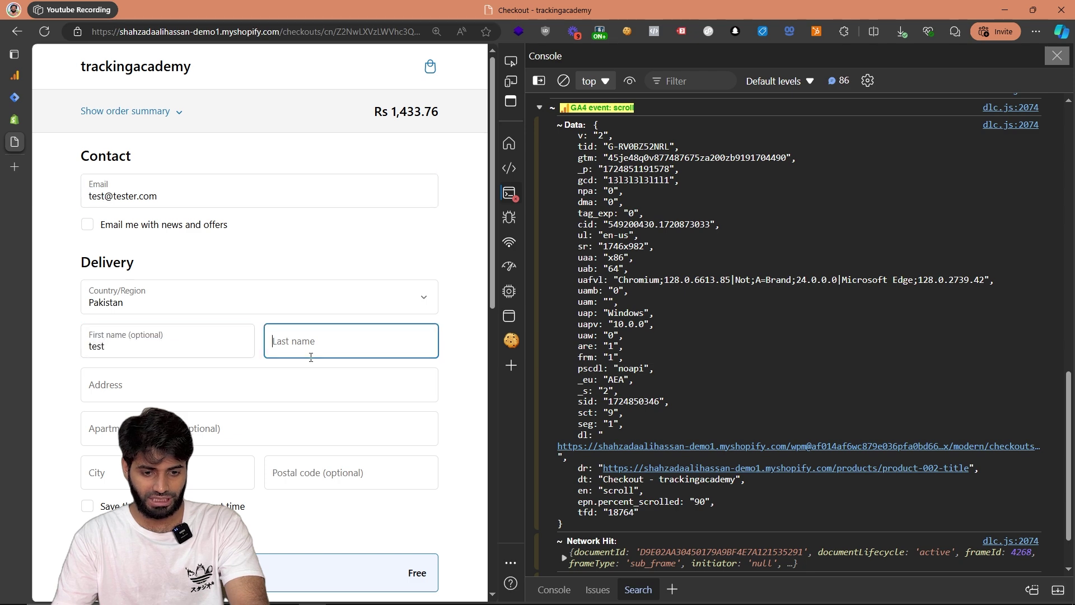
key("ctrl+v")
Fill the address, apartment, city and postal code fields with 'test'
left_click(216, 384)
key("ctrl+v")
key("Tab")
key("ctrl+v")
key("Tab")
key("ctrl+v")
key("Tab")
key("ctrl+v")
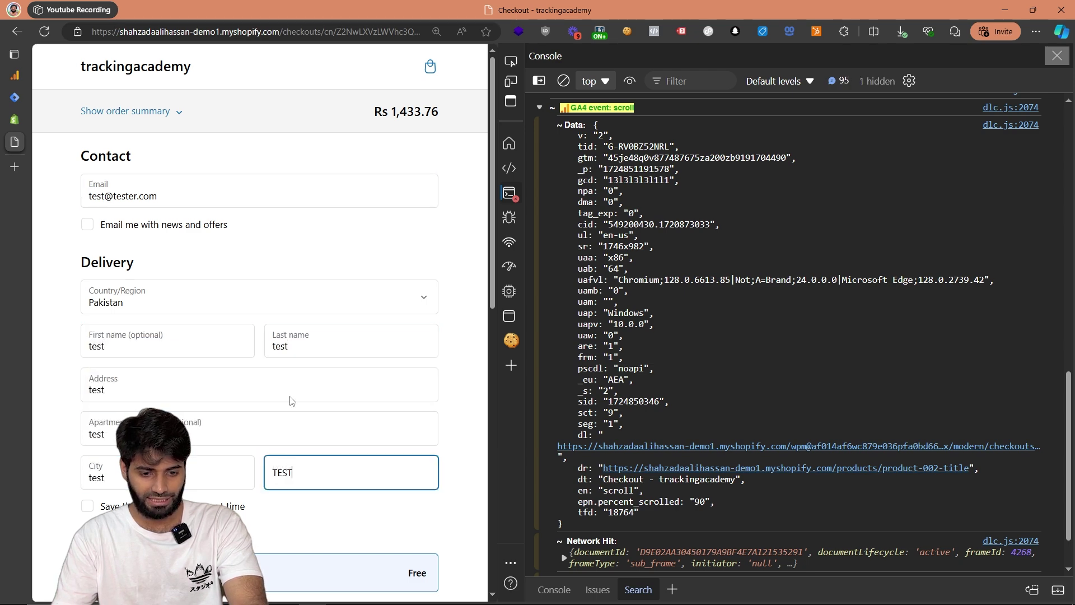
Enter the test card number, expiry and security code, then pay for the order
scroll(288, 355, "down", 5)
left_click(157, 405)
type("1")
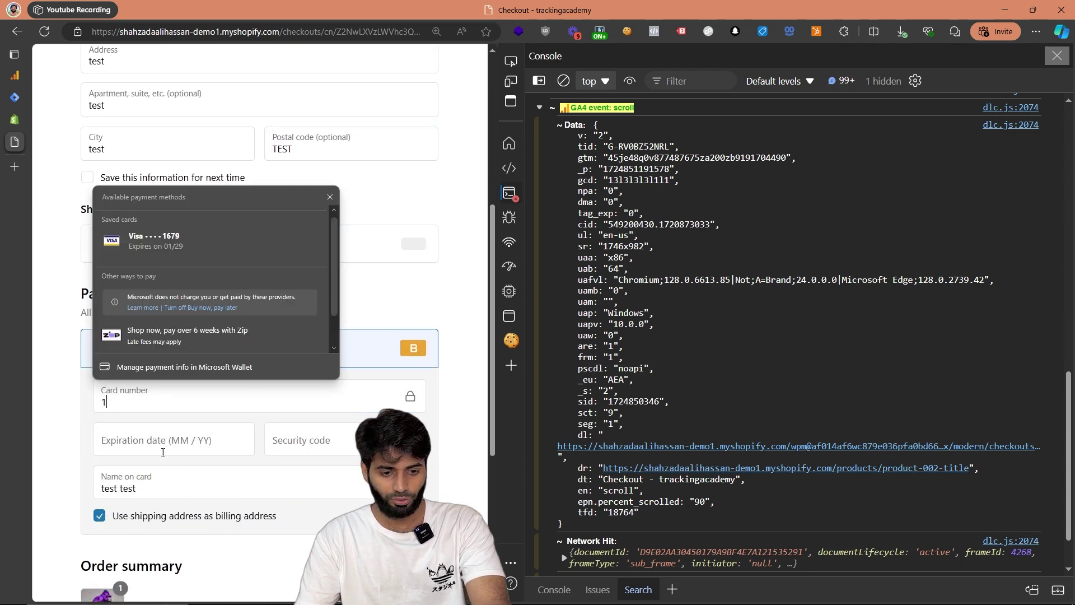
left_click(162, 441)
type("12 / 34")
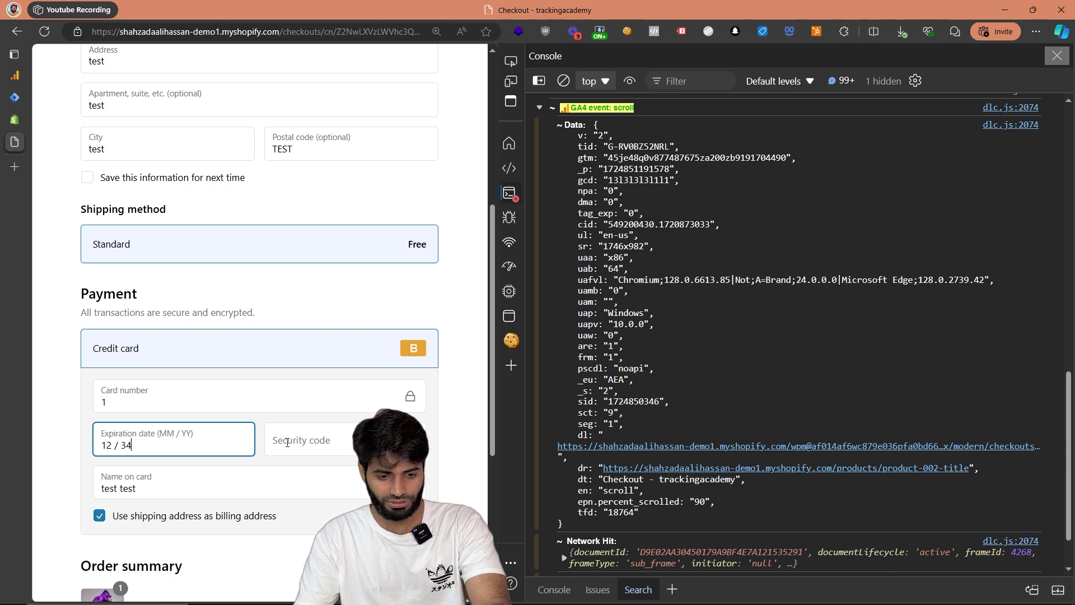
left_click(280, 444)
type("123")
left_click(274, 494)
scroll(274, 494, "down", 5)
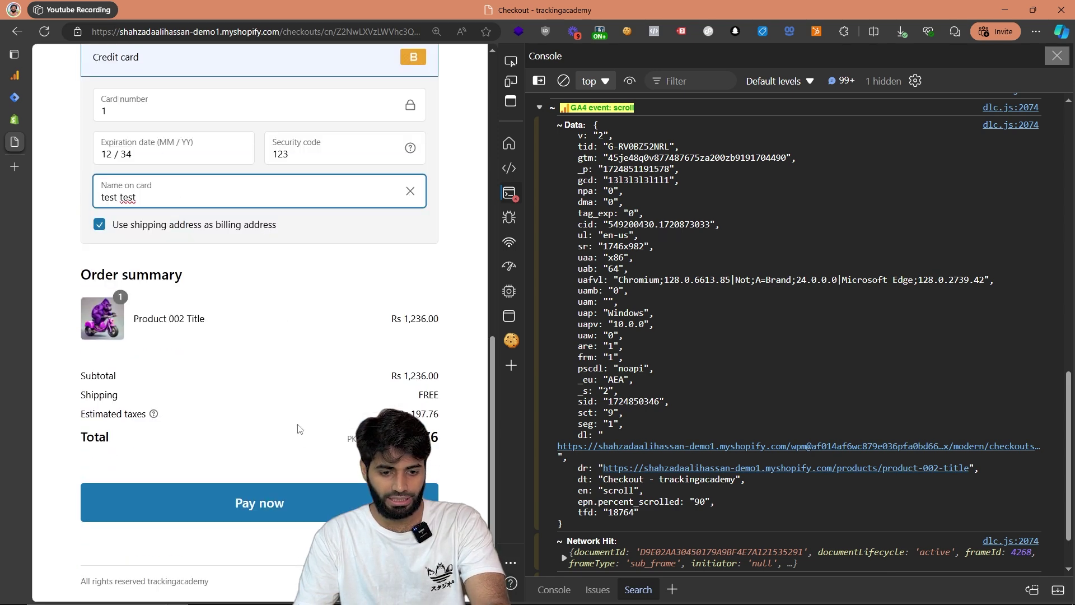
left_click(281, 507)
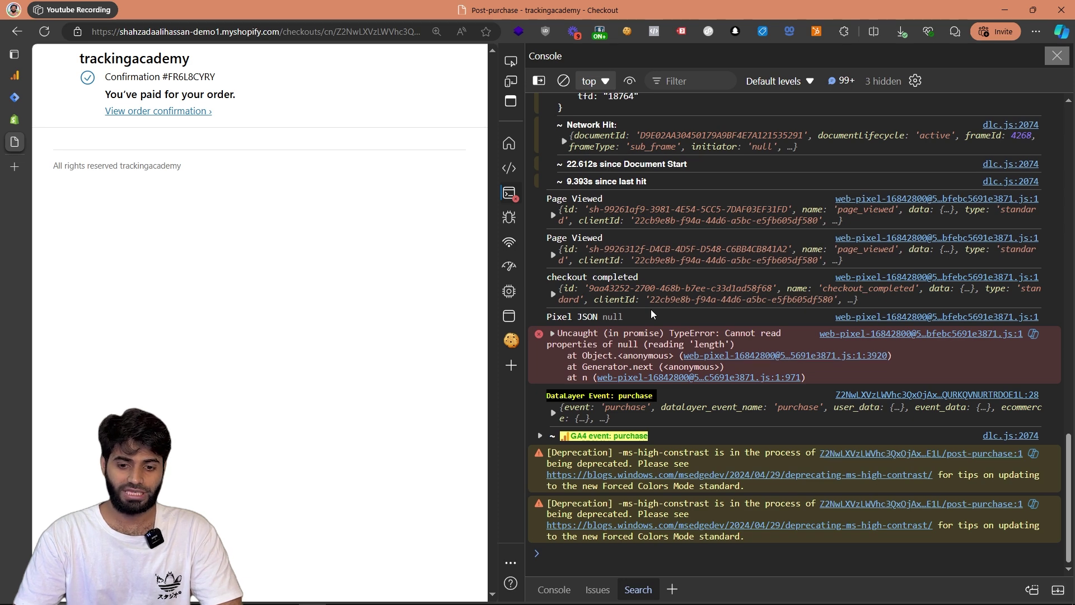
Expand the dataLayer purchase ecommerce and GA4 purchase hit, highlighting the Product 002 Title item details
left_click(639, 316)
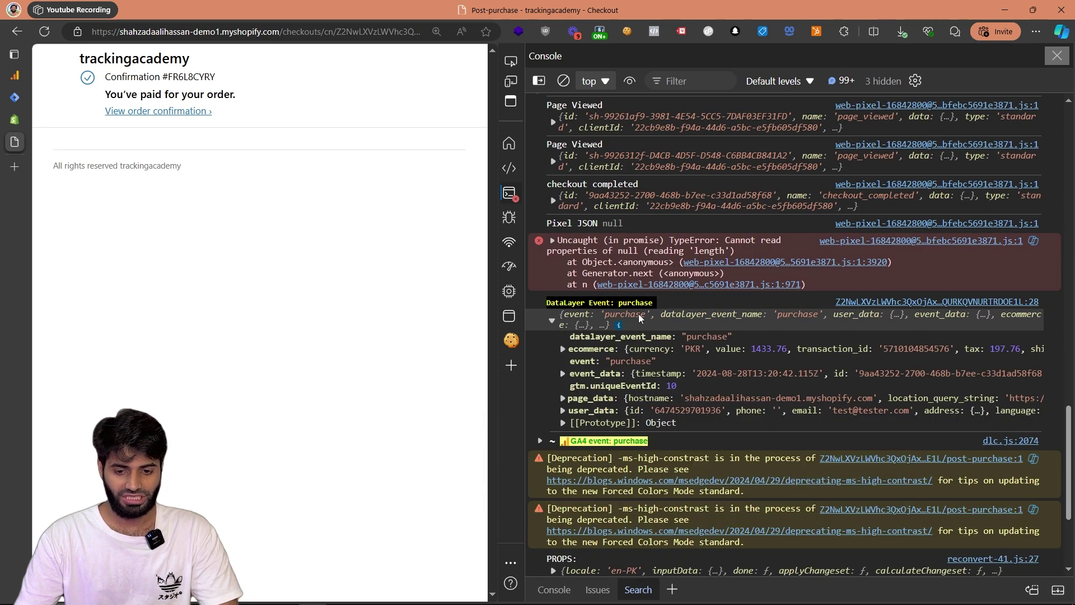
left_click(630, 348)
scroll(629, 348, "down", 5)
left_click(628, 193)
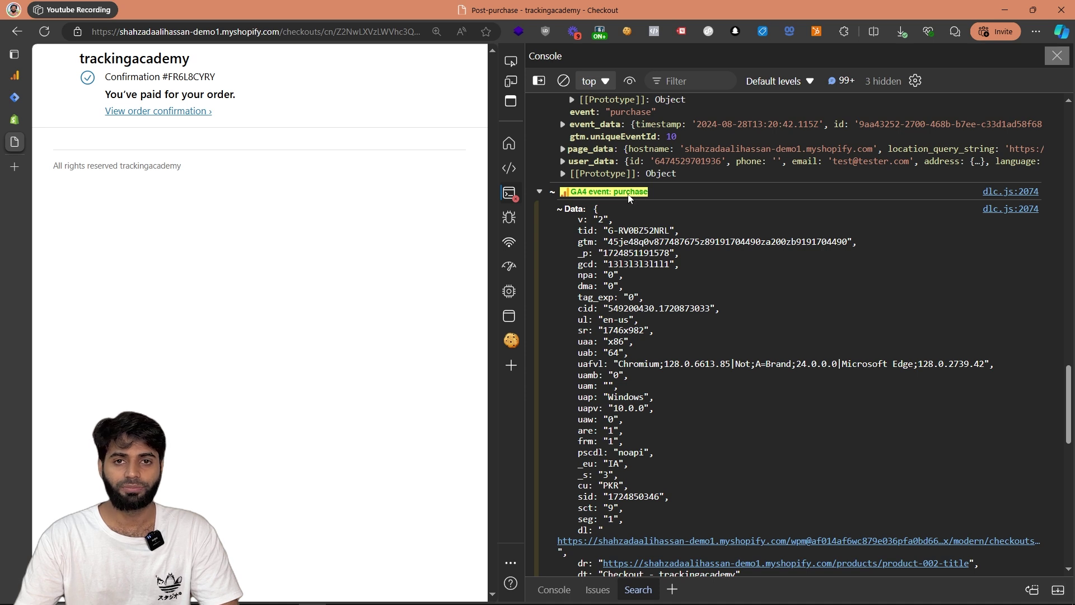
scroll(626, 268, "down", 5)
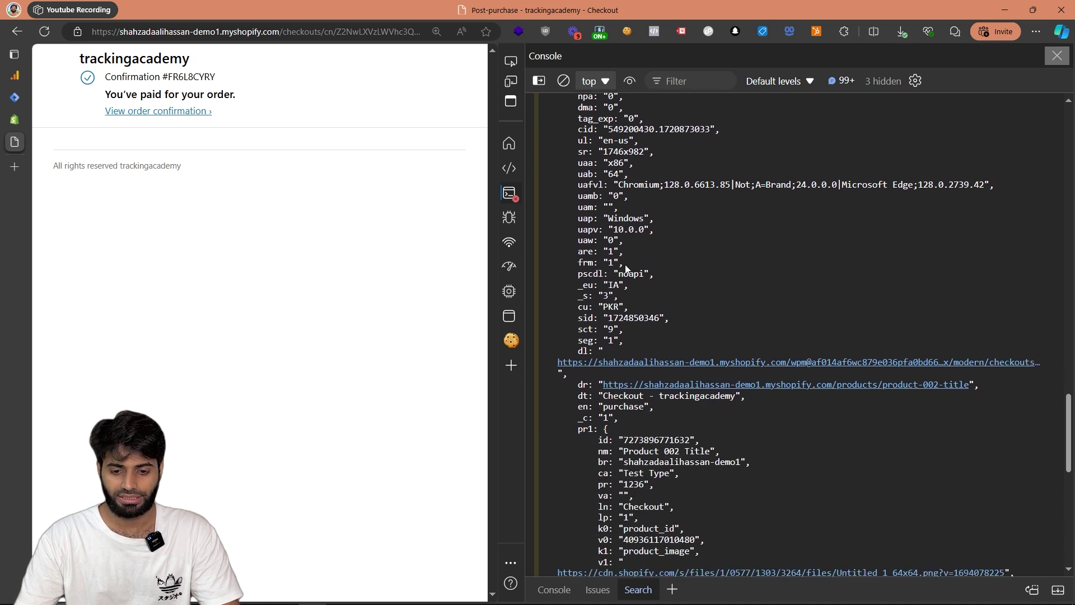
left_click_drag(590, 270, 619, 557)
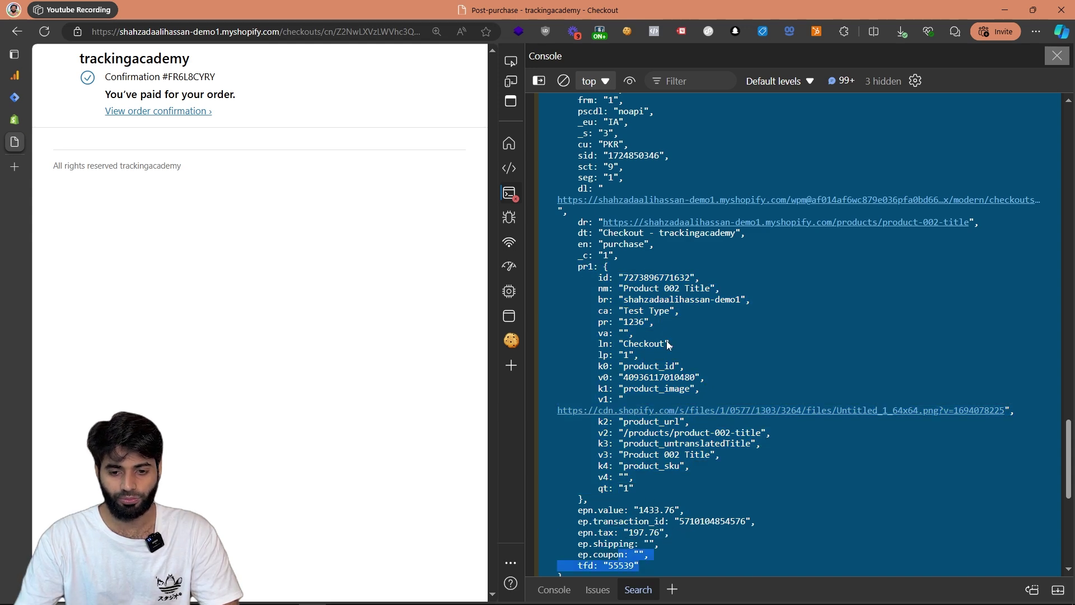